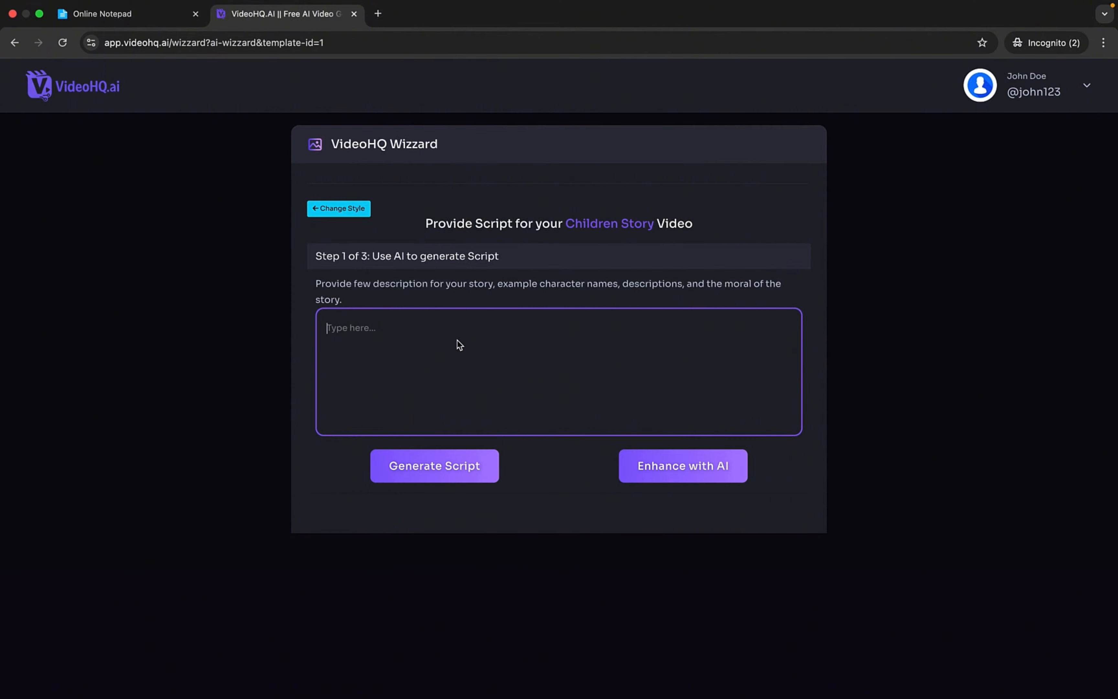
click(352, 208)
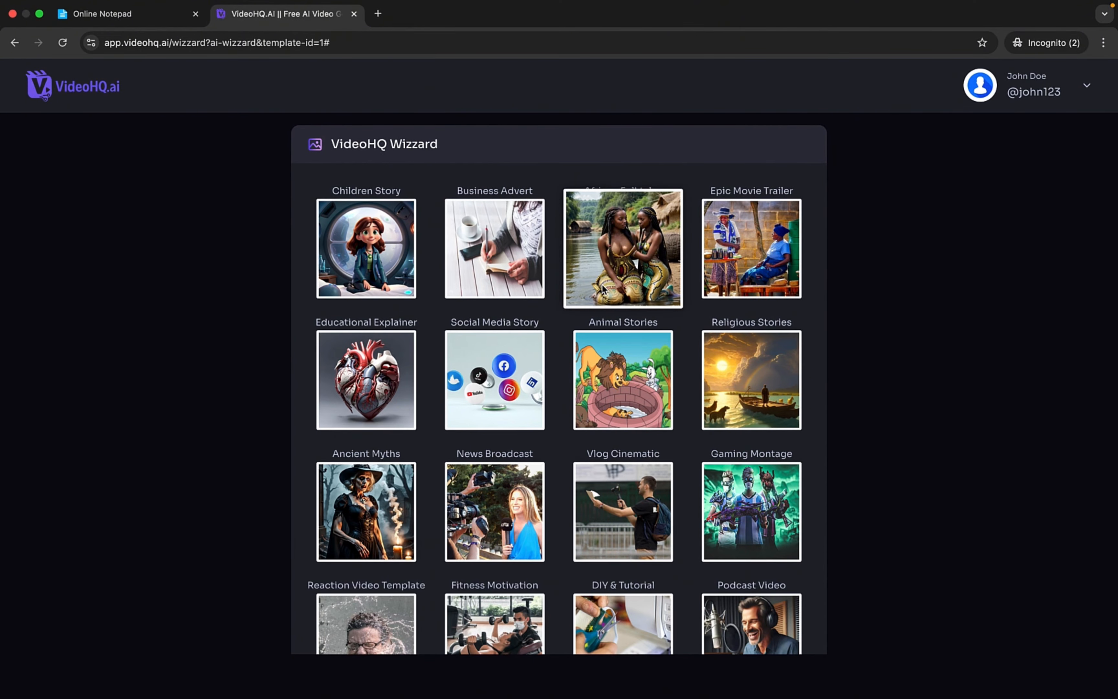
click(580, 298)
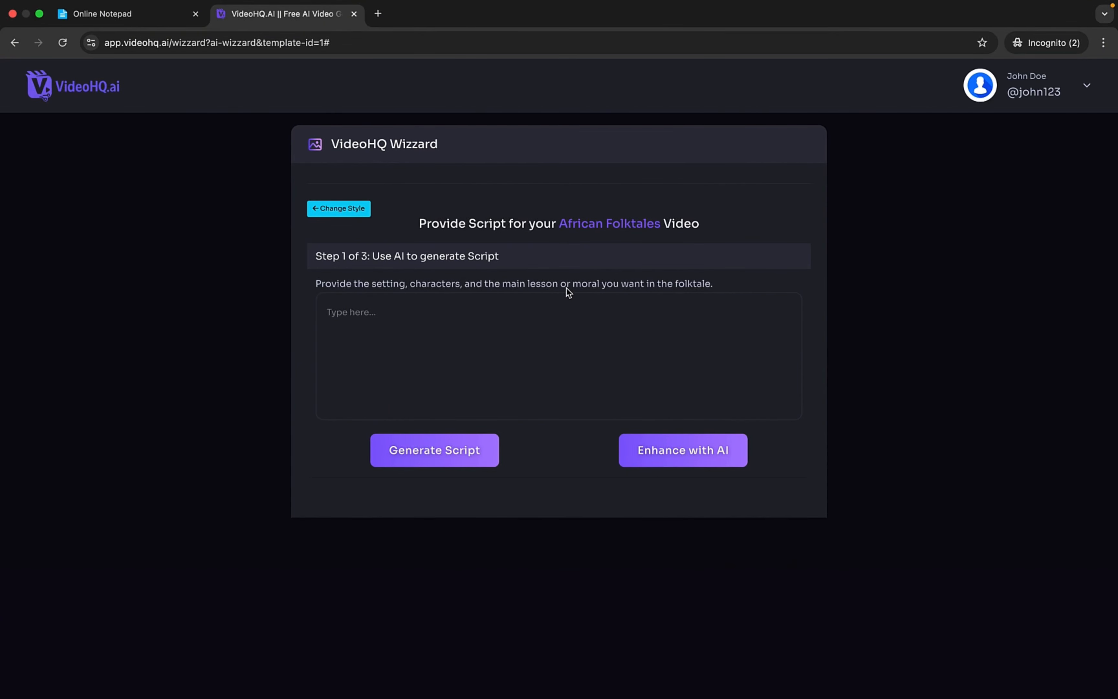
click(339, 209)
click(709, 274)
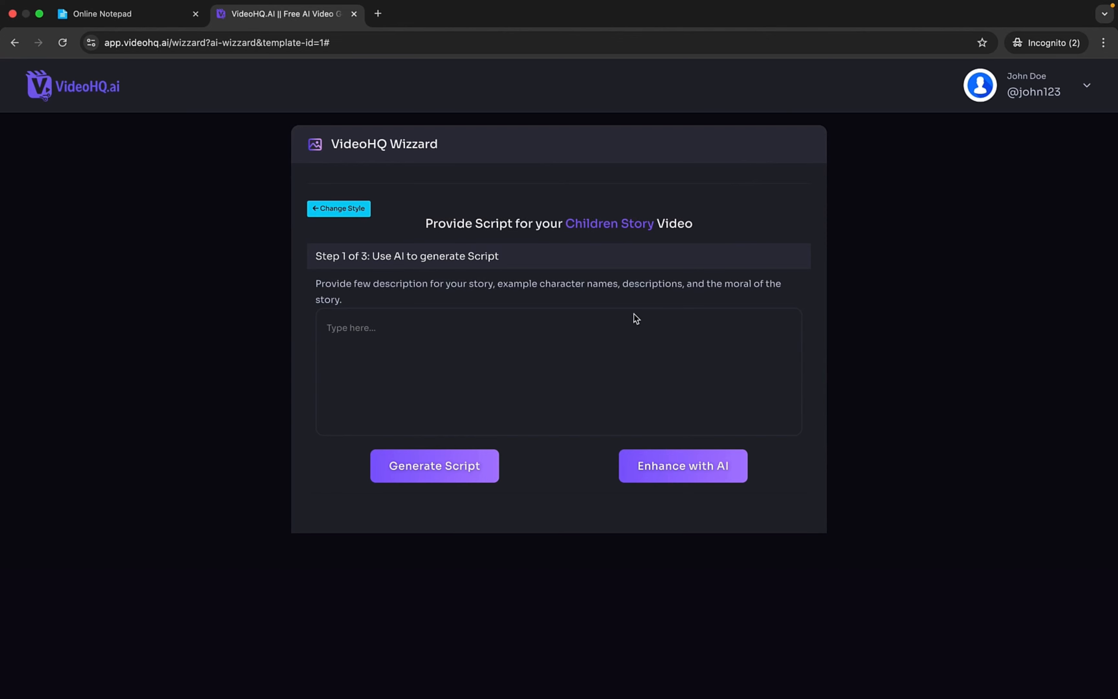
- Describe the story as "A story about a boy named Jude, this story should teach that it is good to share." and generate its script
click(552, 328)
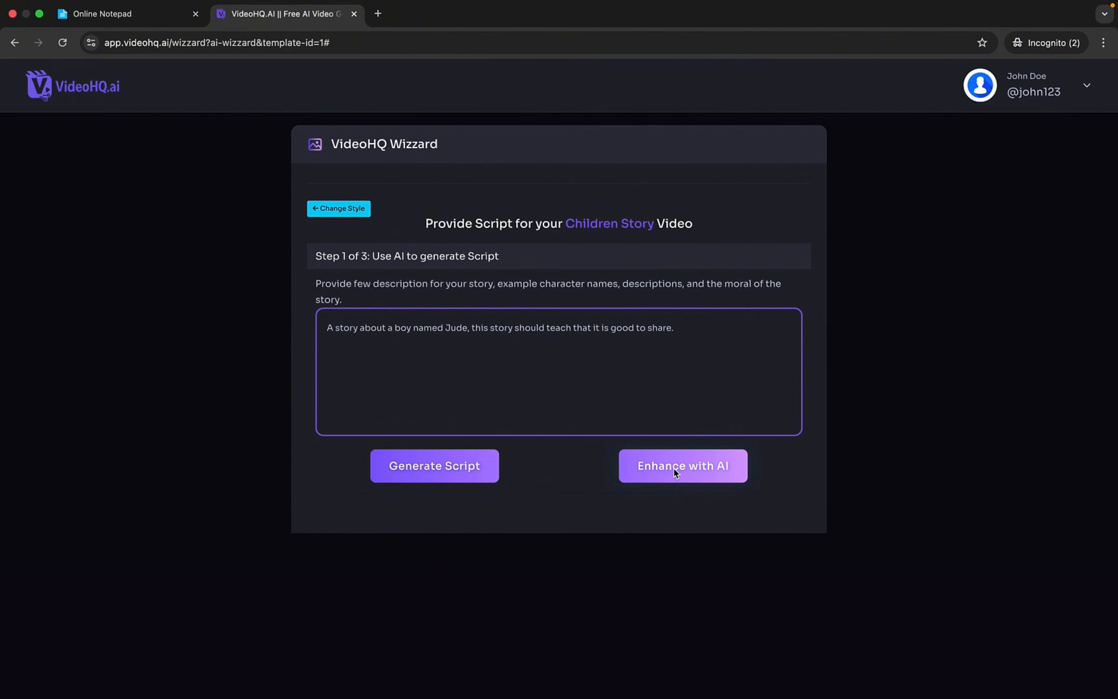
click(450, 470)
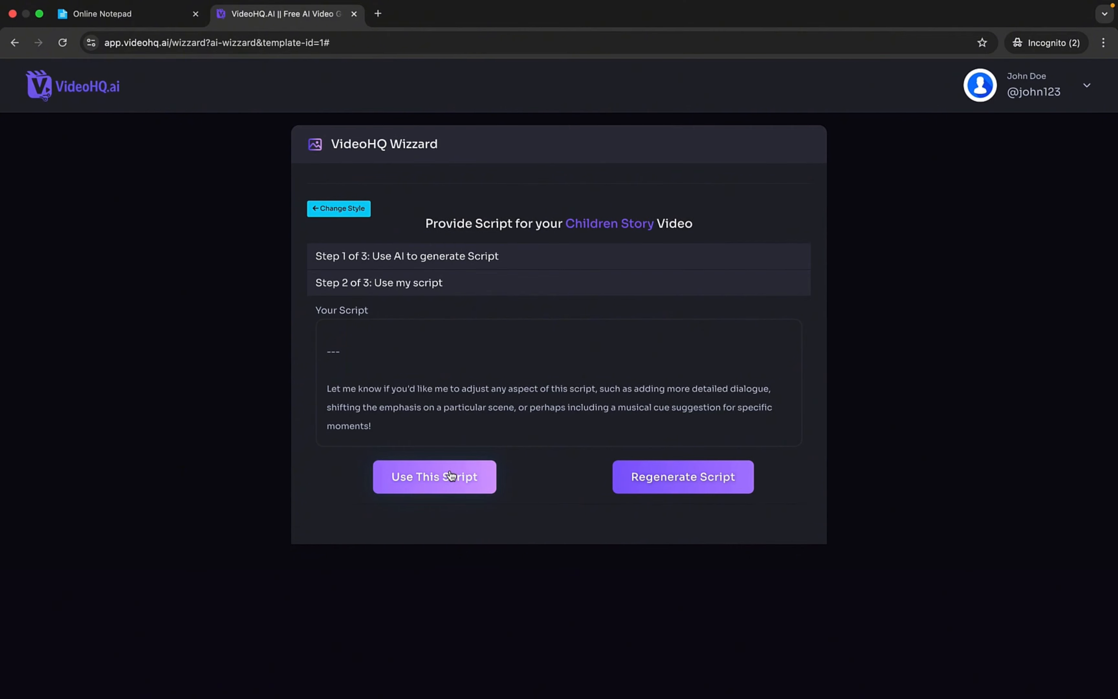
- Read through the generated script, covering its title, logline, characters and opening scenes
scroll(414, 373, up, 20)
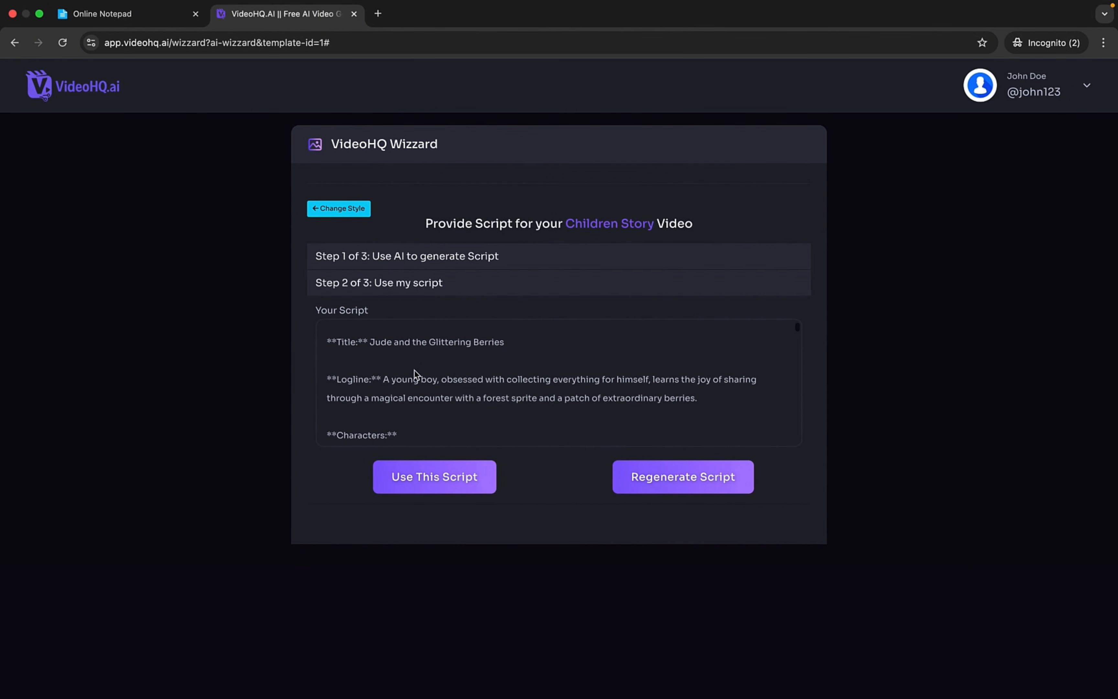
scroll(415, 372, up, 3)
scroll(440, 389, down, 2)
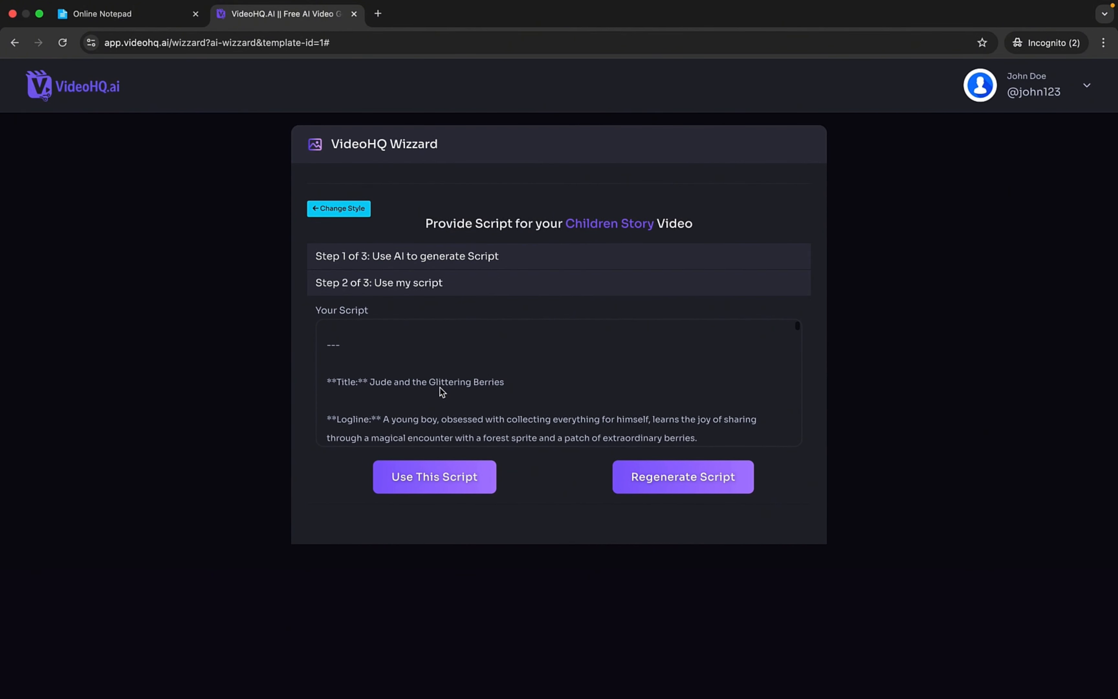
scroll(442, 391, down, 1)
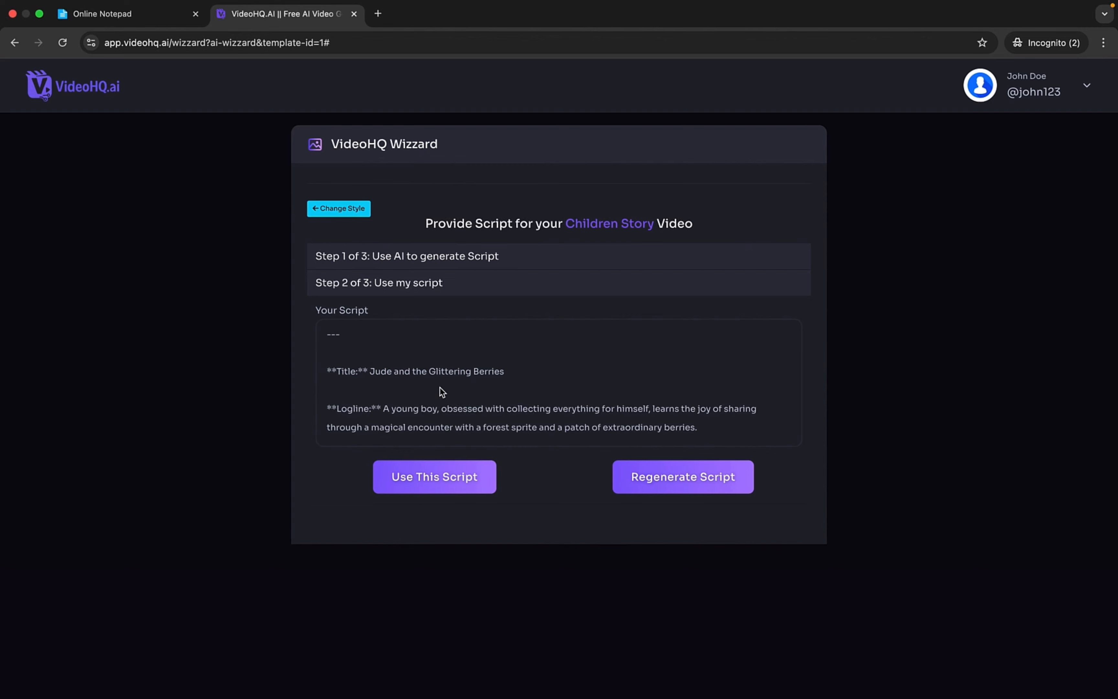
scroll(442, 392, down, 5)
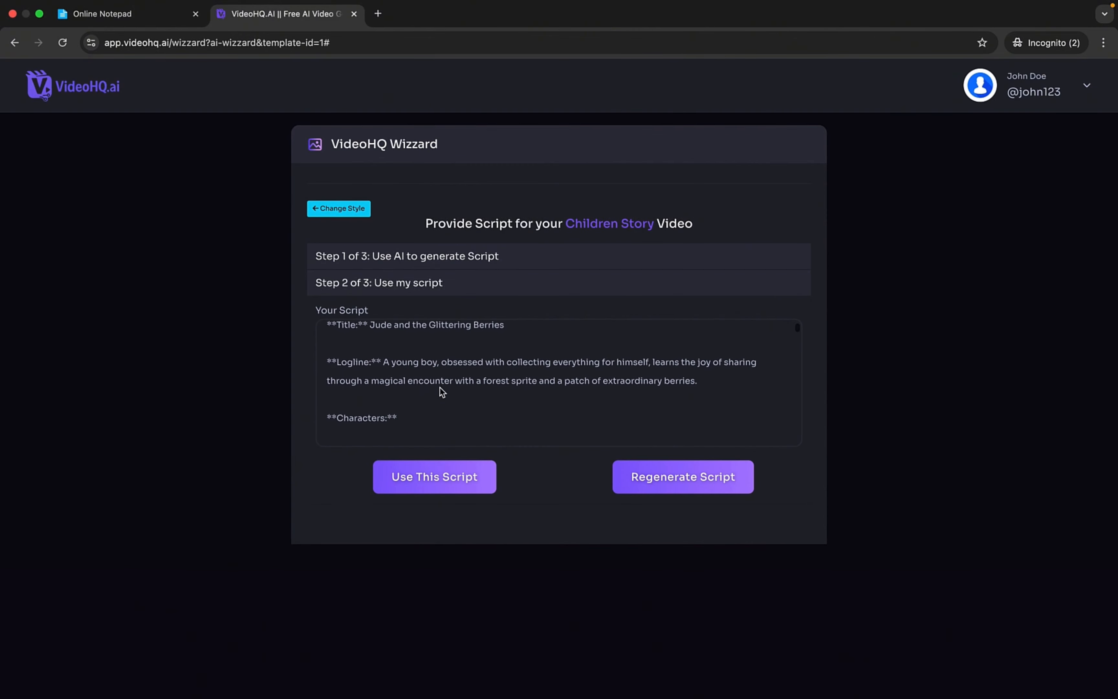
scroll(442, 392, down, 3)
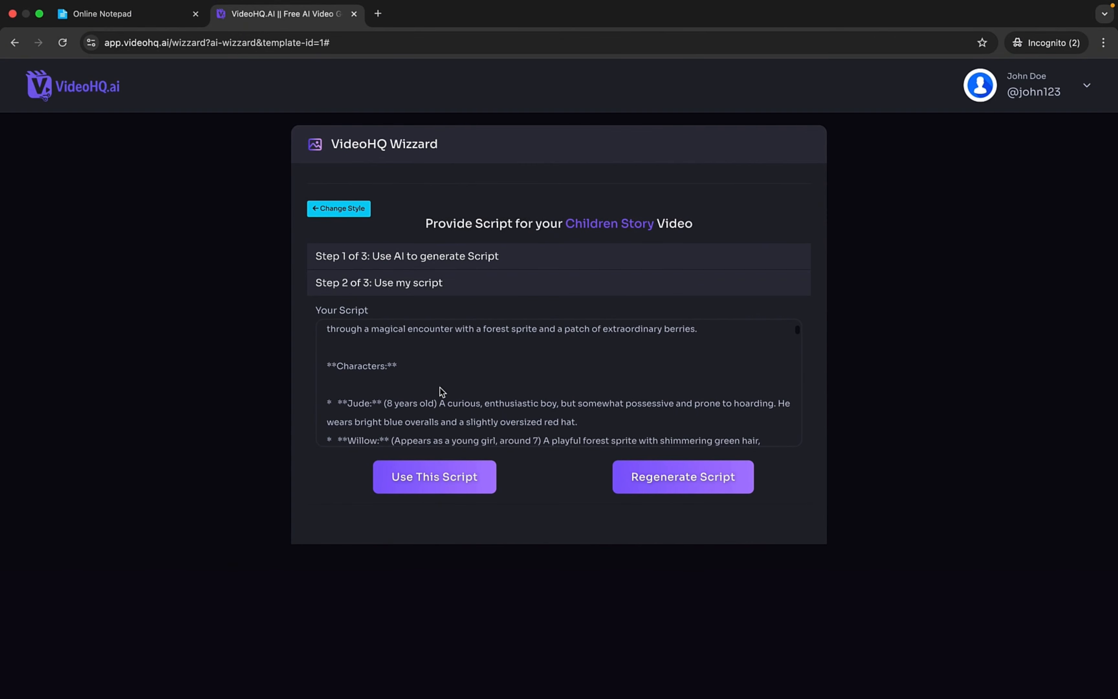
scroll(444, 405, down, 9)
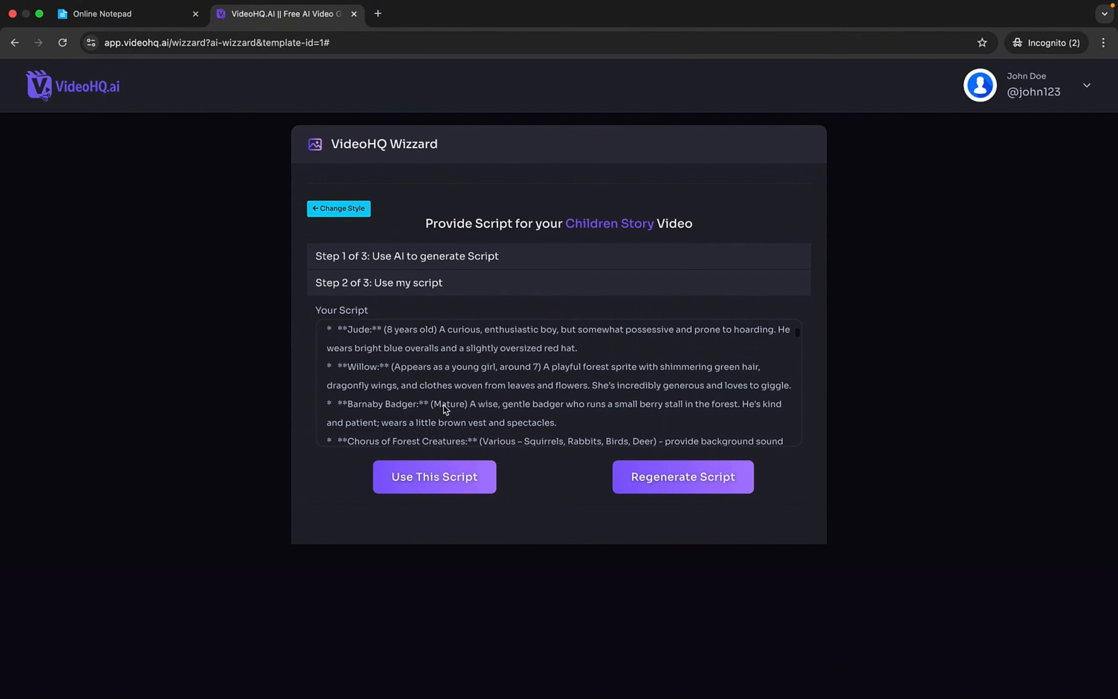
scroll(444, 405, down, 3)
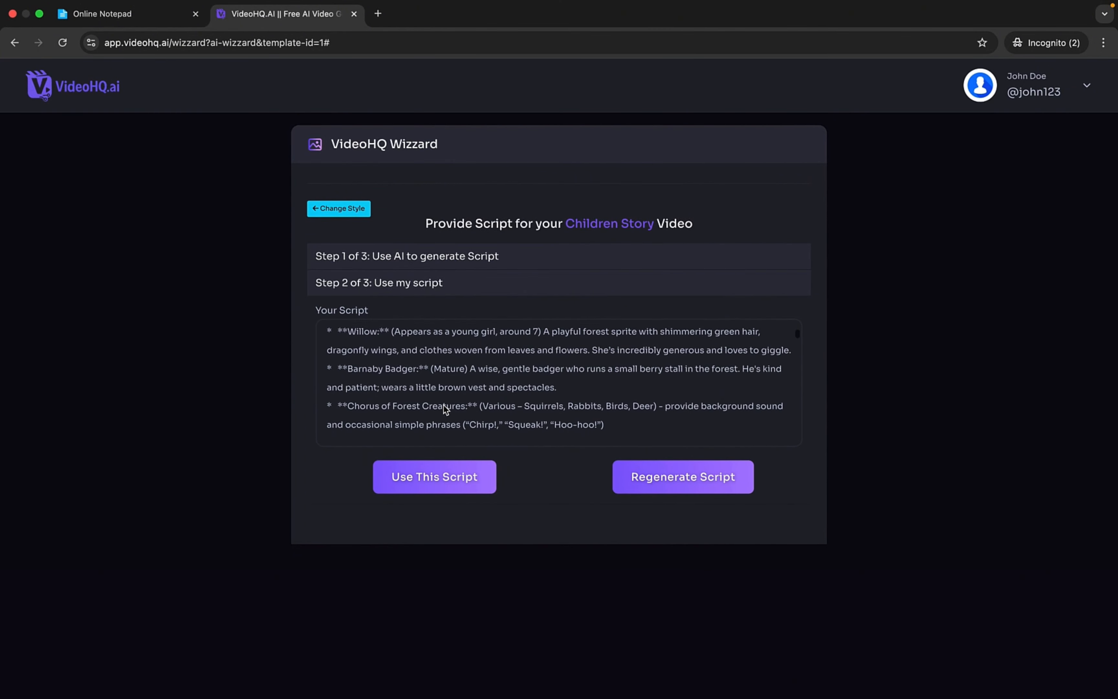
click(488, 381)
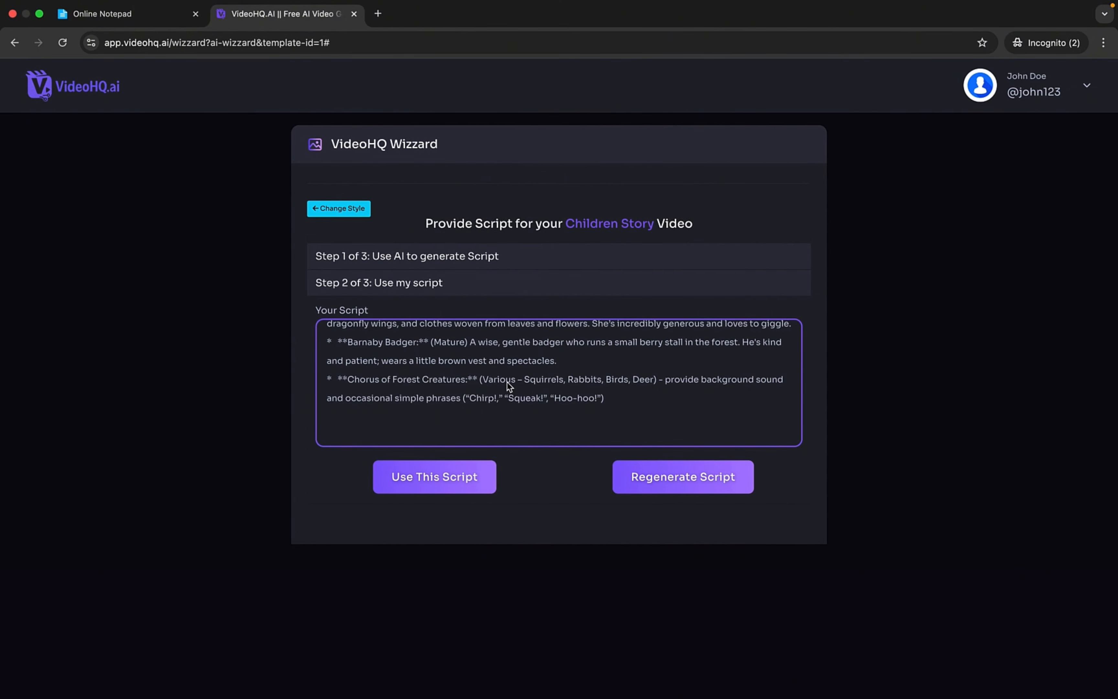
scroll(513, 398, down, 11)
scroll(514, 396, down, 6)
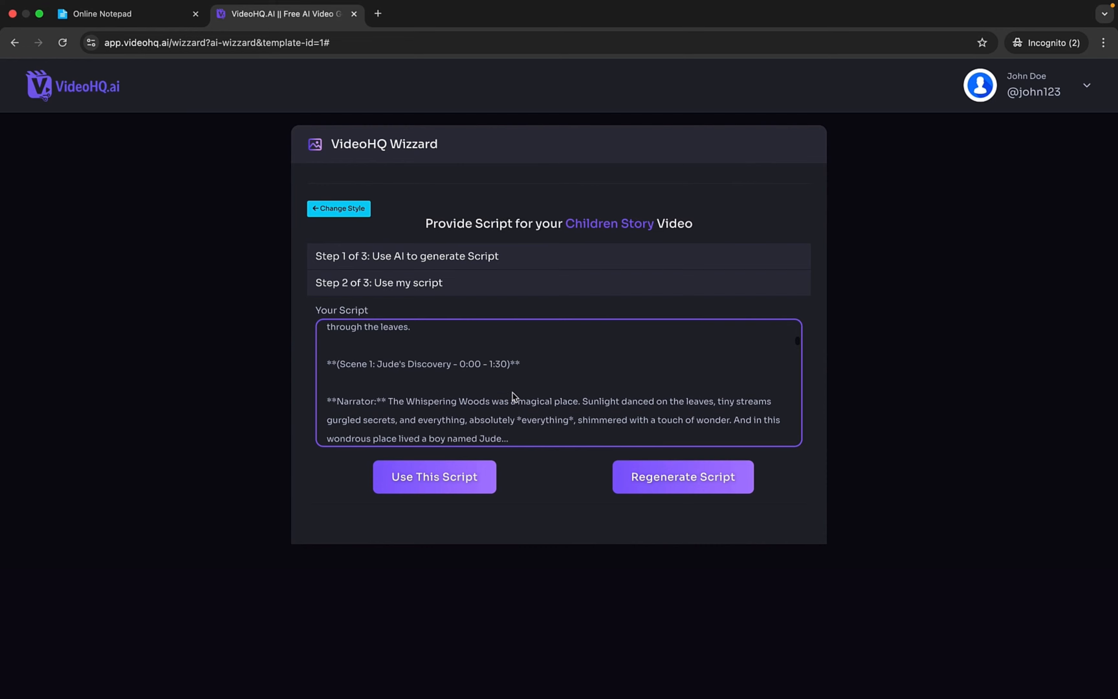
scroll(513, 396, down, 8)
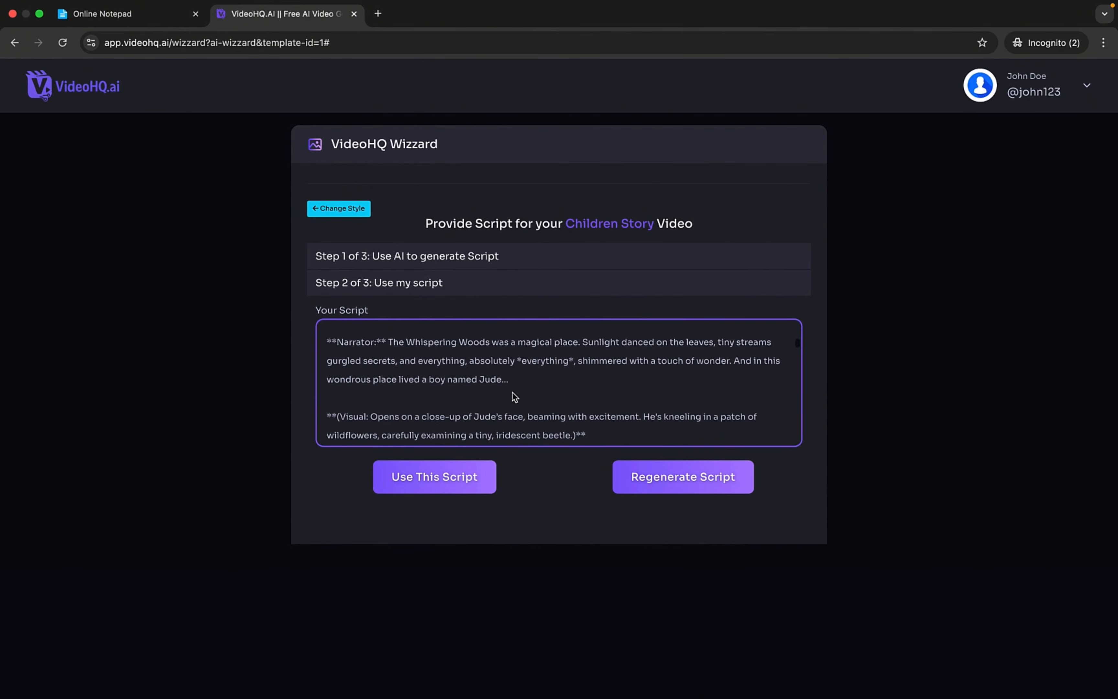
scroll(514, 397, down, 7)
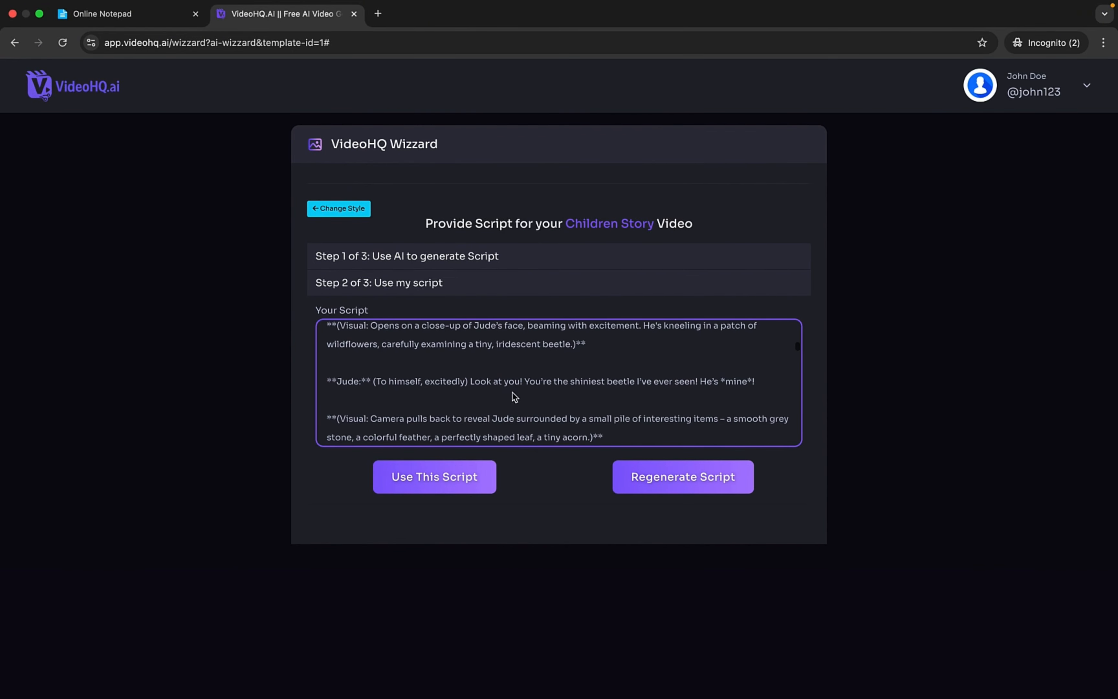
scroll(514, 396, down, 10)
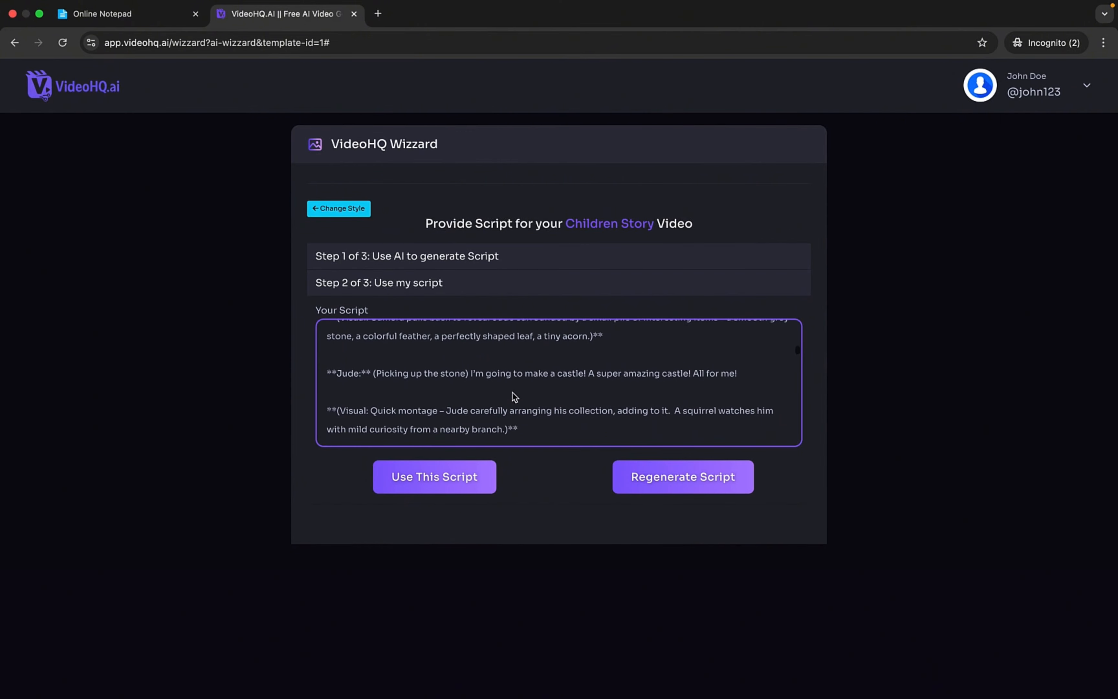
scroll(513, 397, down, 6)
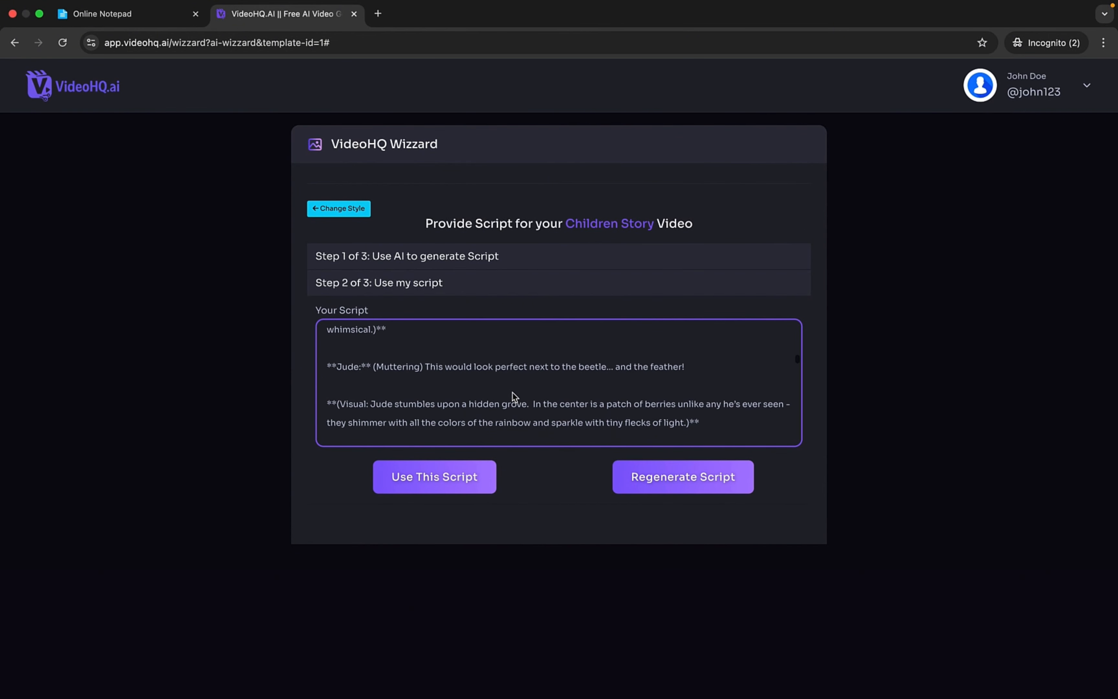
- Use the generated script to create the production tasks, review them, and proceed to the studio
click(447, 482)
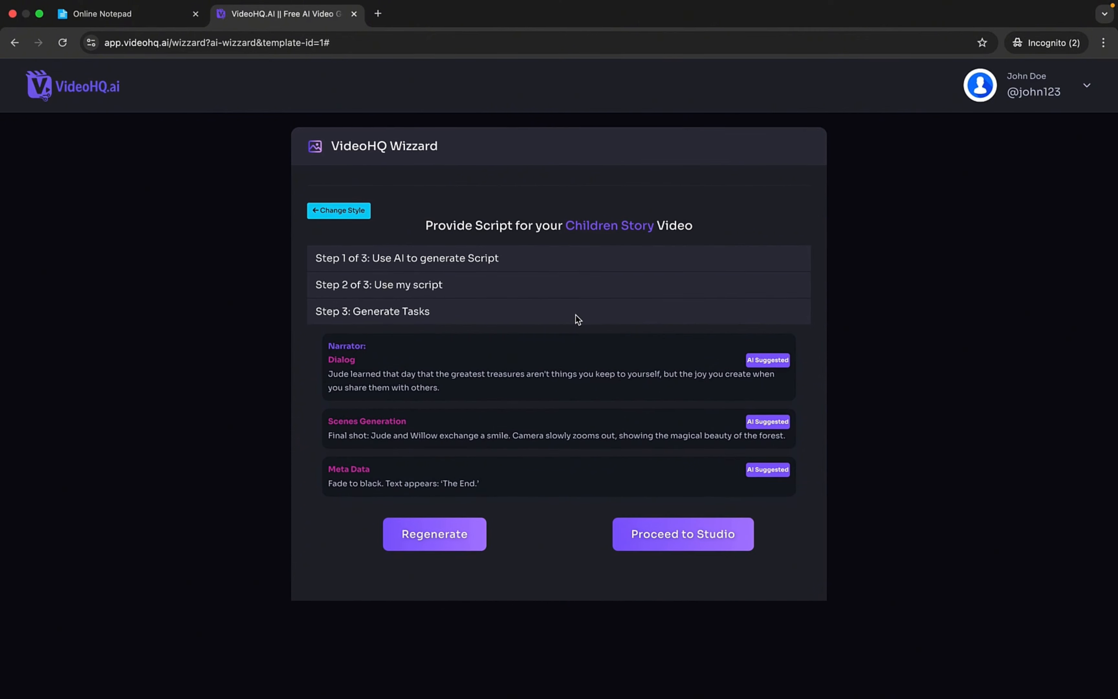
scroll(554, 358, up, 4)
scroll(554, 359, down, 4)
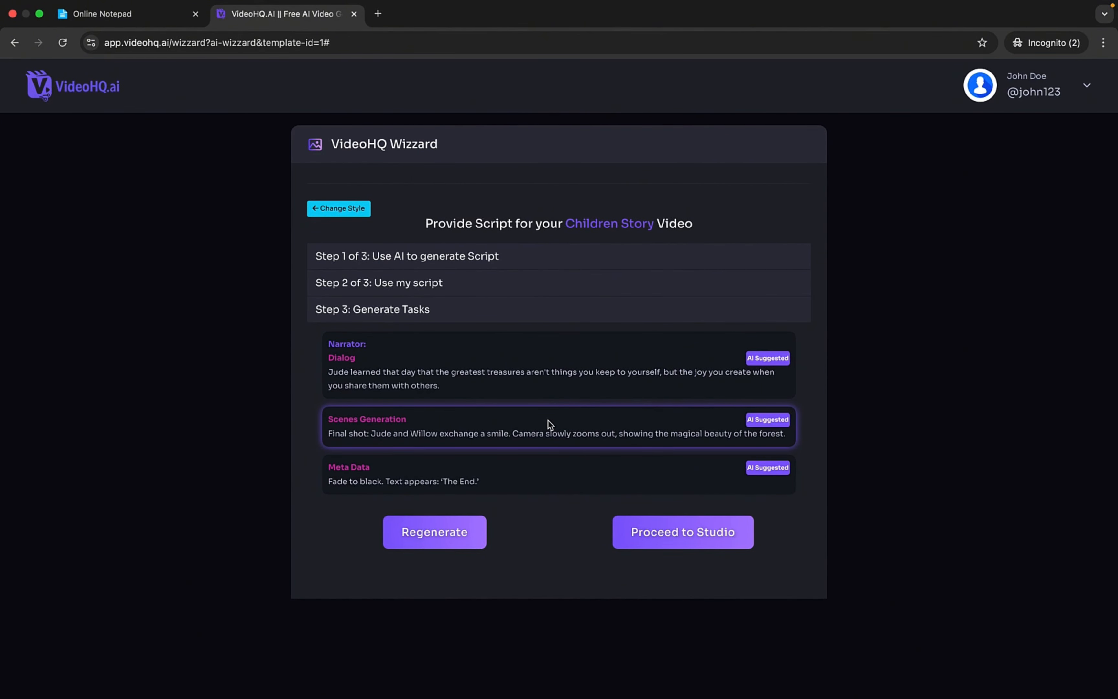
scroll(550, 423, up, 5)
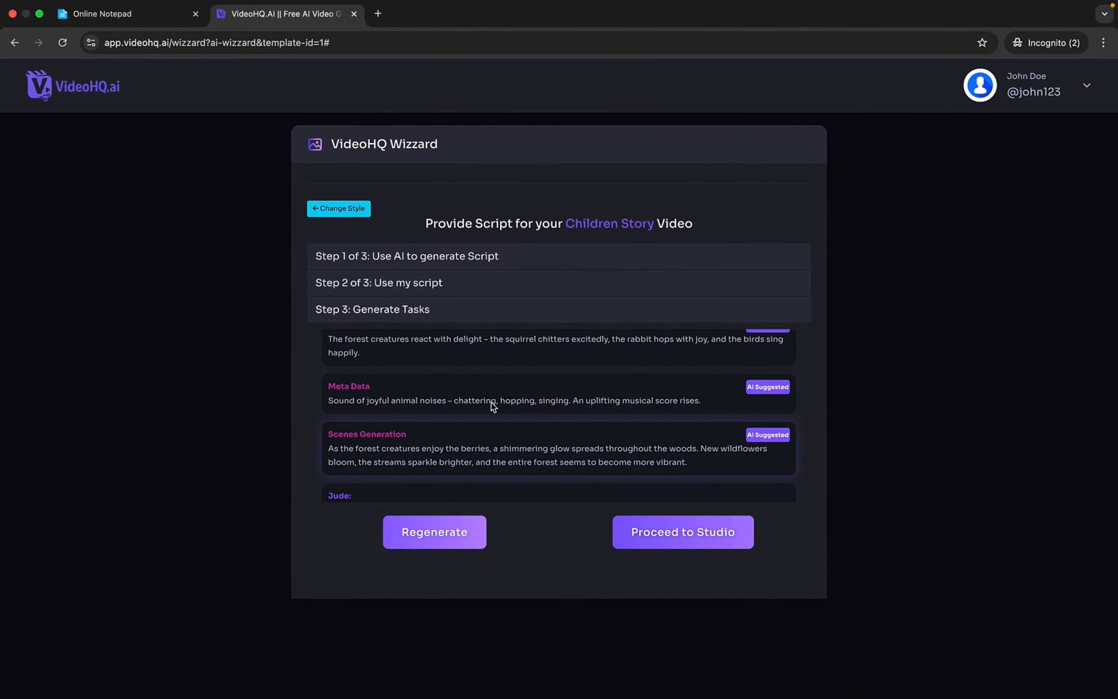
scroll(493, 401, up, 5)
scroll(493, 399, down, 4)
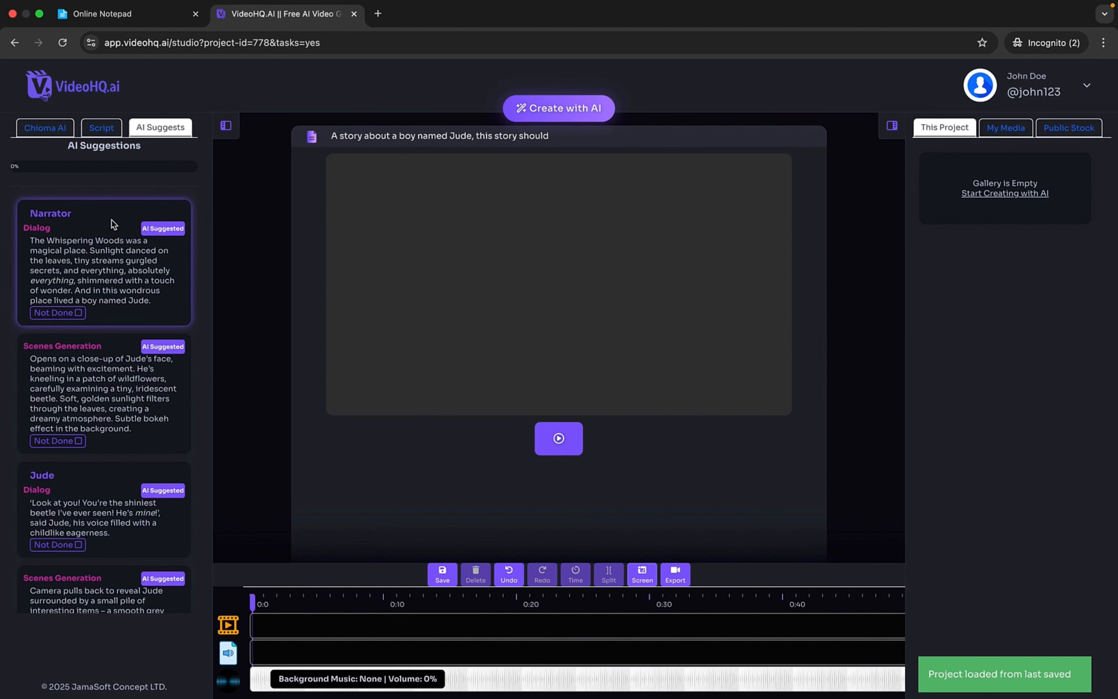
scroll(114, 225, down, 2)
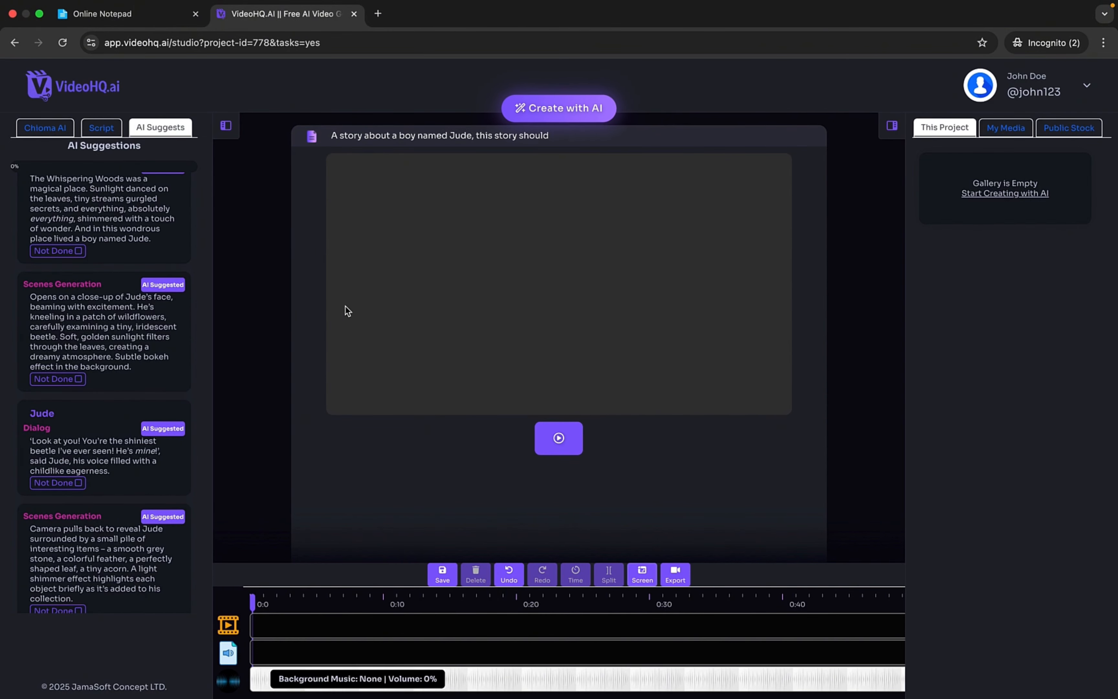
- Preview the studio page in a mobile device layout with the browser's developer tools
right_click(355, 363)
click(390, 577)
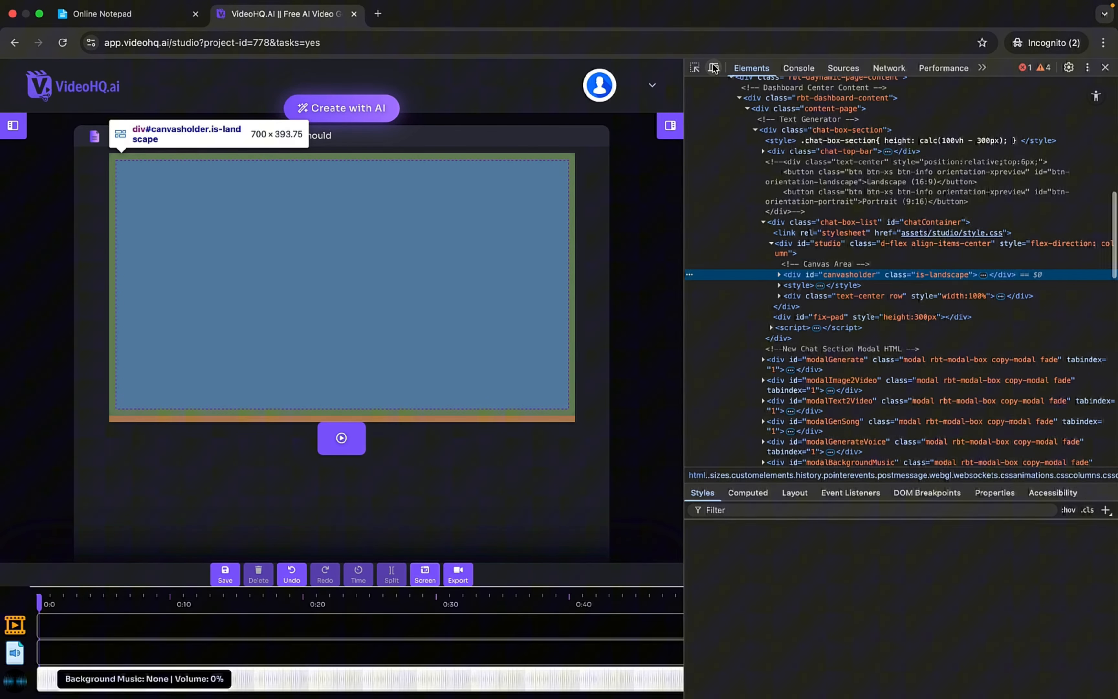
click(714, 68)
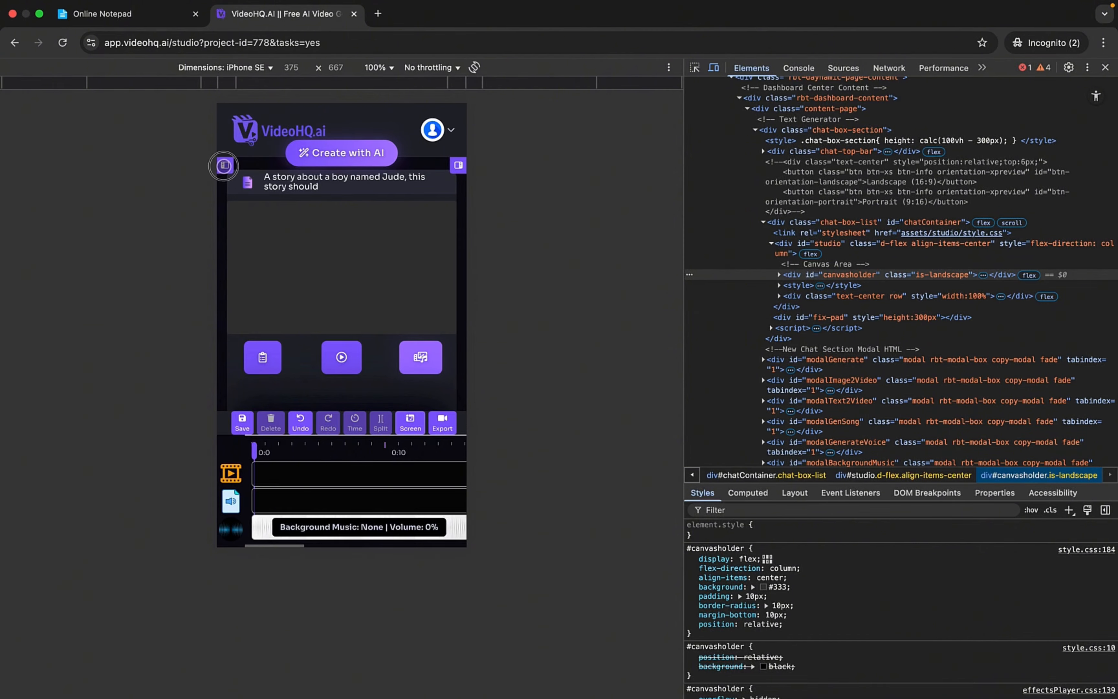
- Show the AI suggestions in the mobile layout and hide them again
click(225, 165)
click(390, 167)
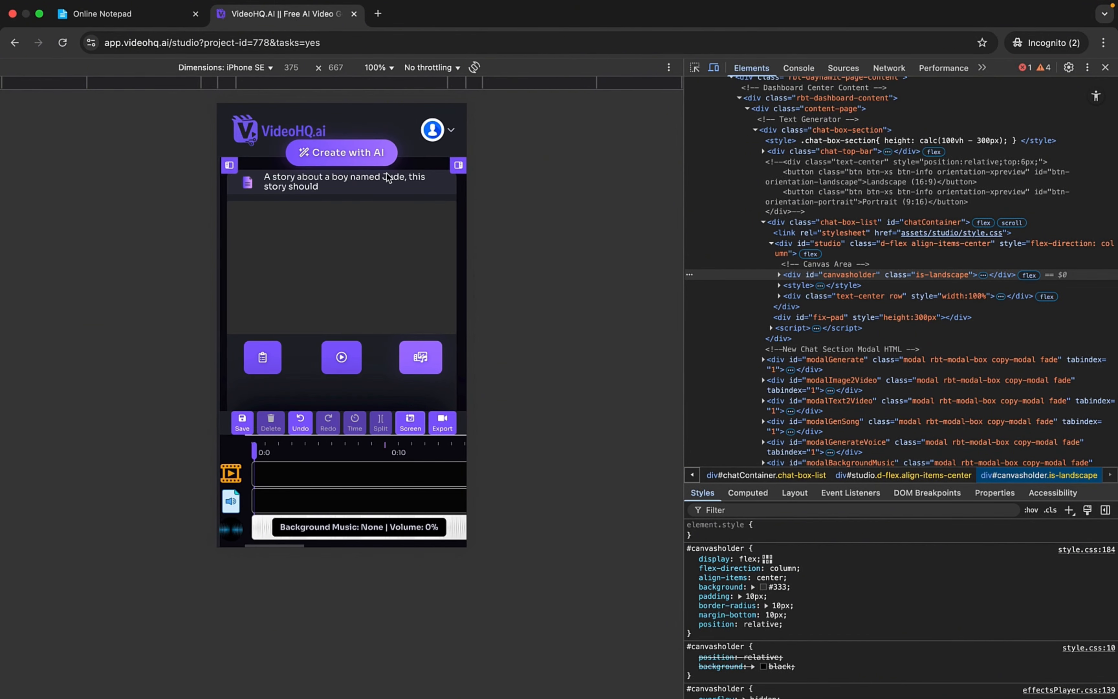
click(263, 359)
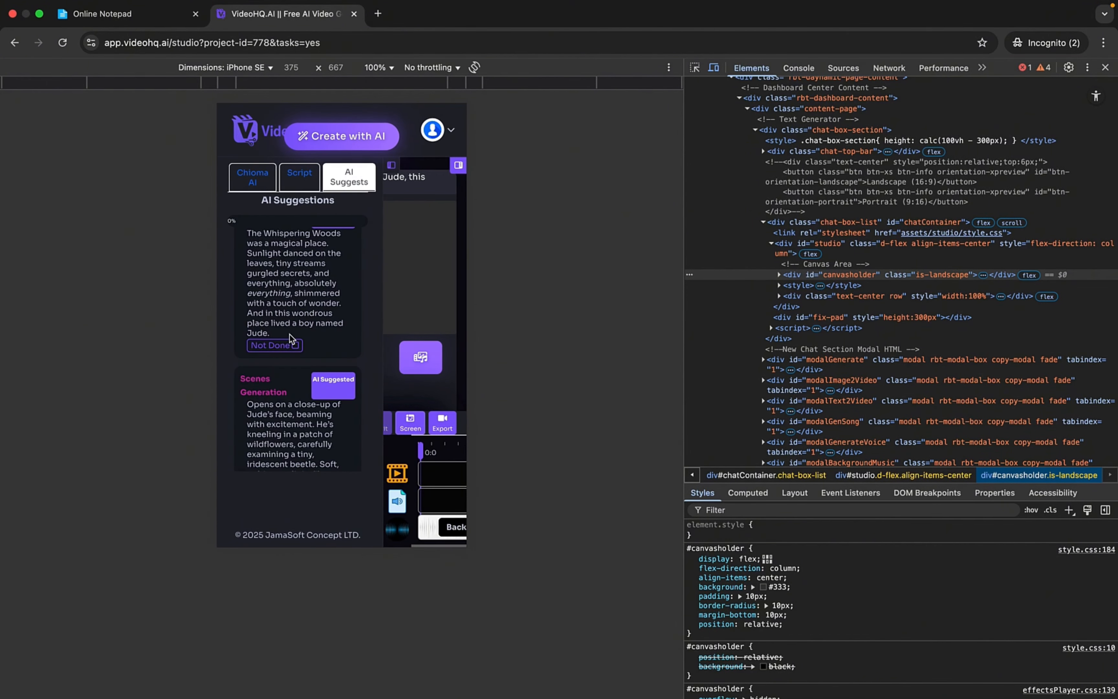
click(394, 166)
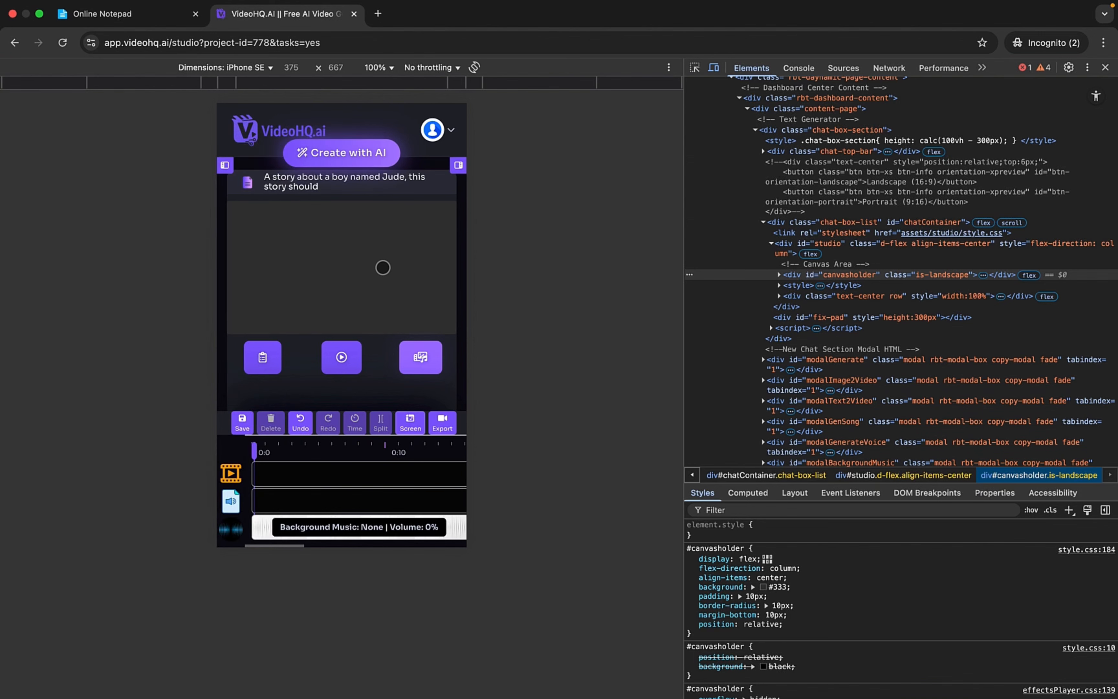
- Browse the media gallery, look into the "A boy riding a bicycle." folder under My Media, and return to the current project's media
click(422, 357)
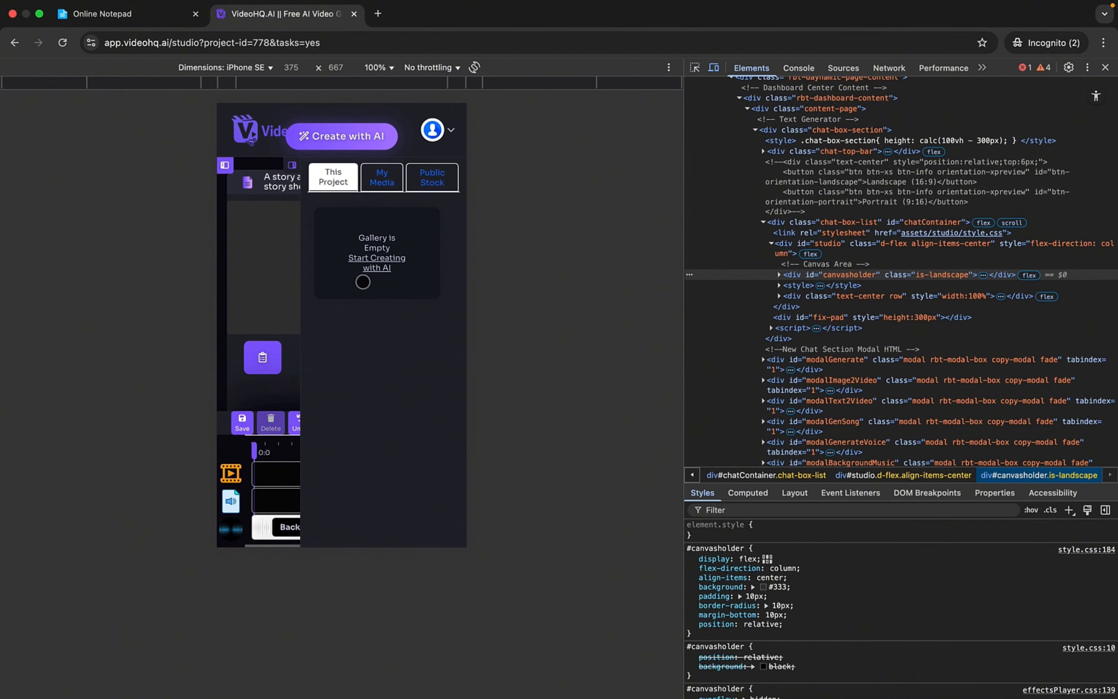
click(390, 184)
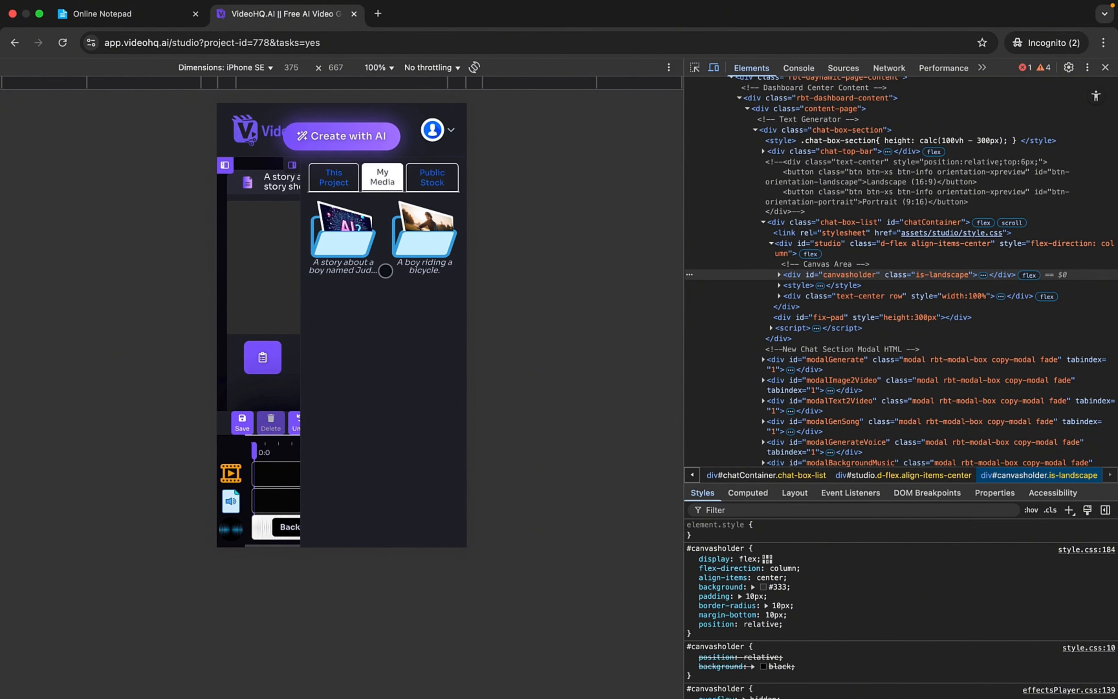
click(433, 240)
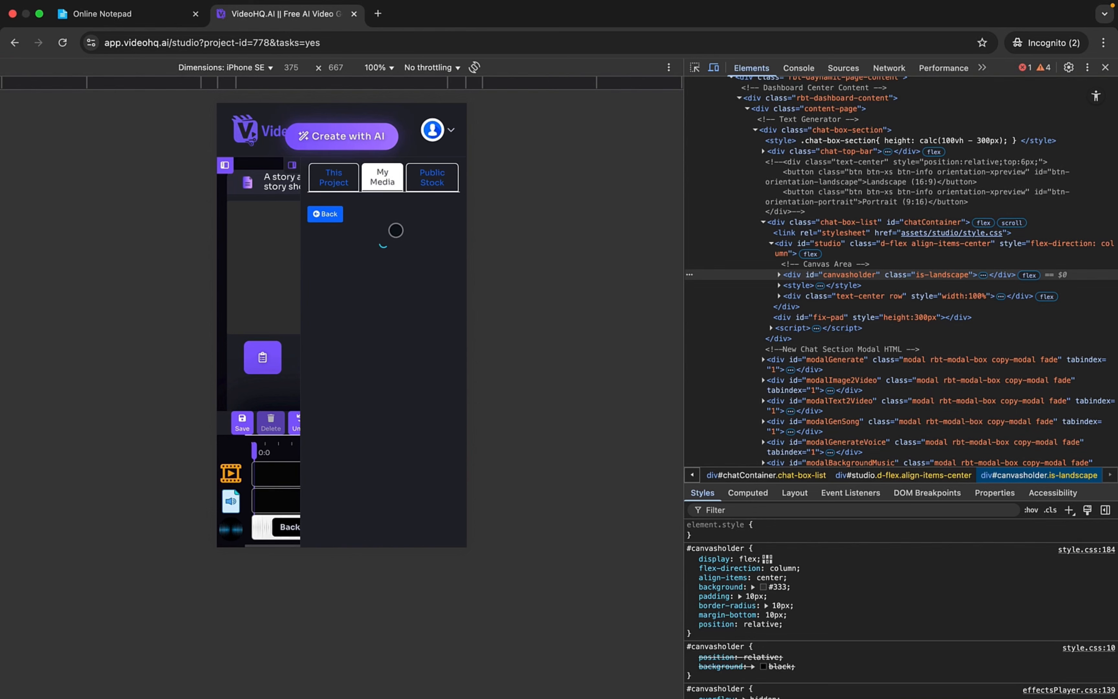
click(326, 214)
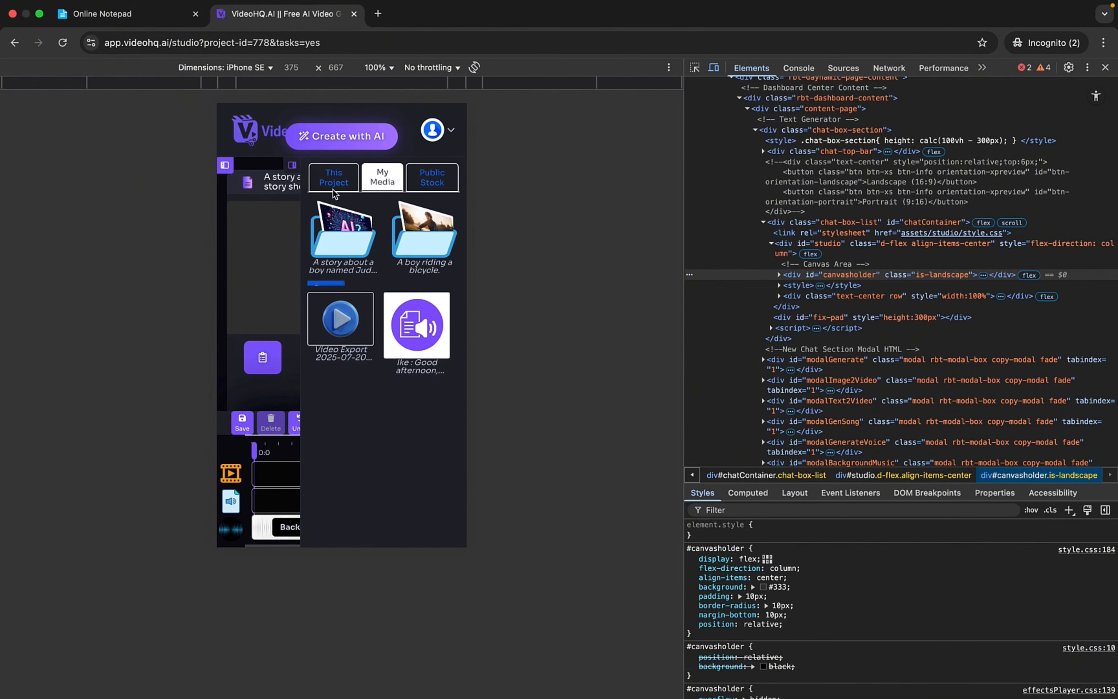
click(332, 176)
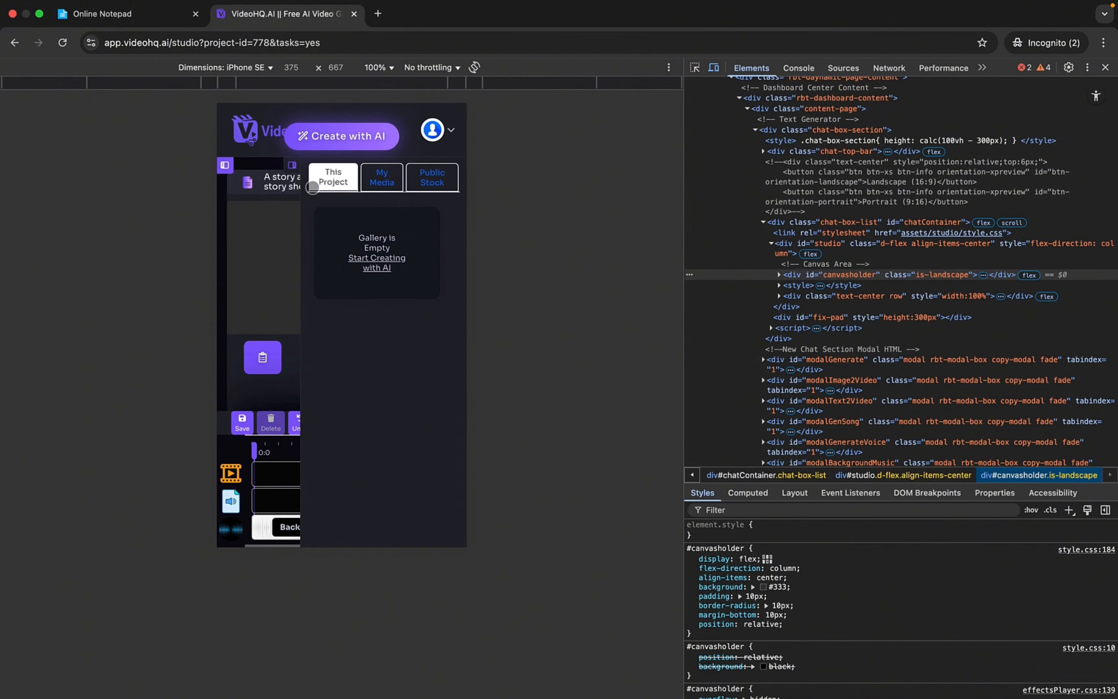
- Close the media gallery and switch the studio page back to its desktop layout
click(294, 168)
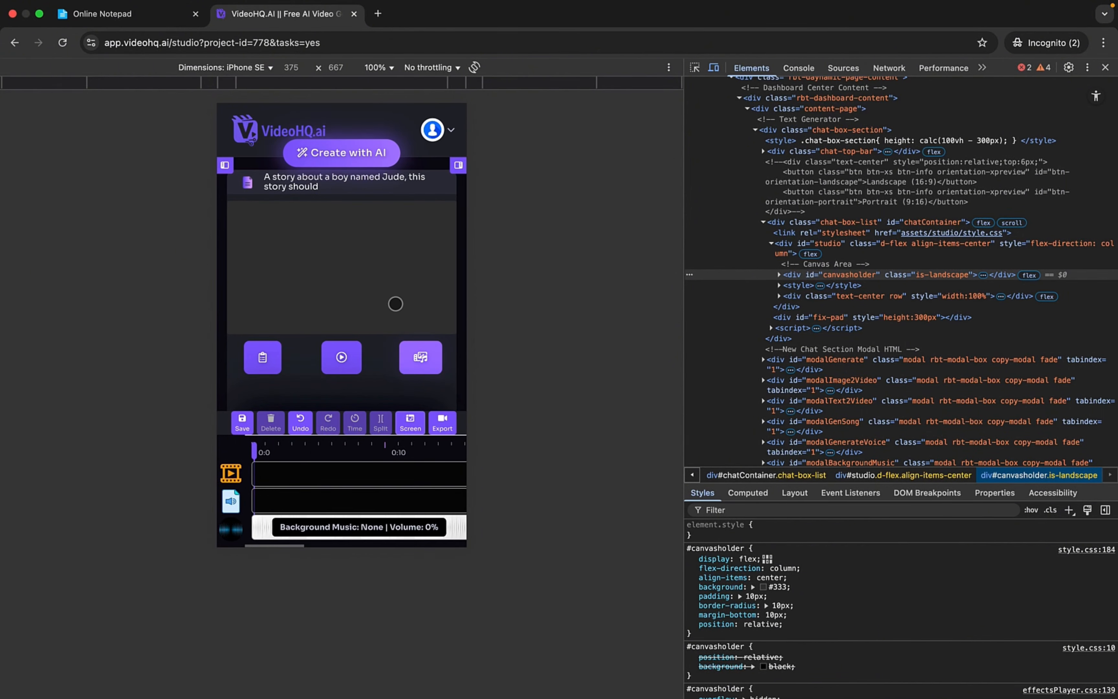
click(714, 68)
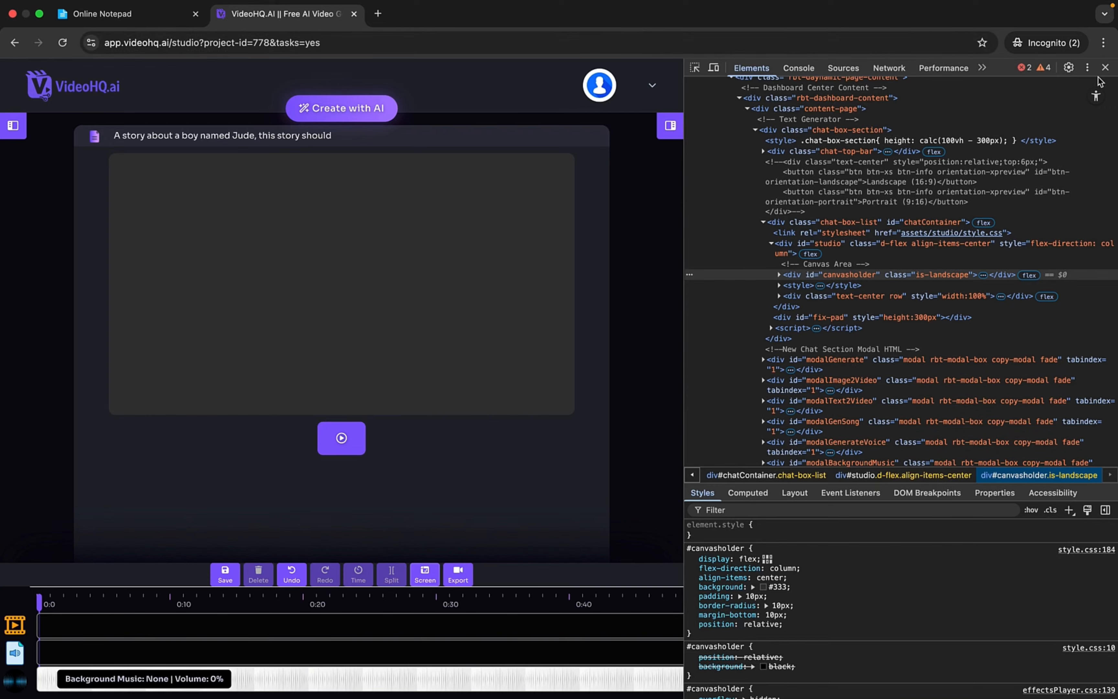
- Close the browser's developer tools and show the Chioma AI conversation, ready for a new message
click(1109, 69)
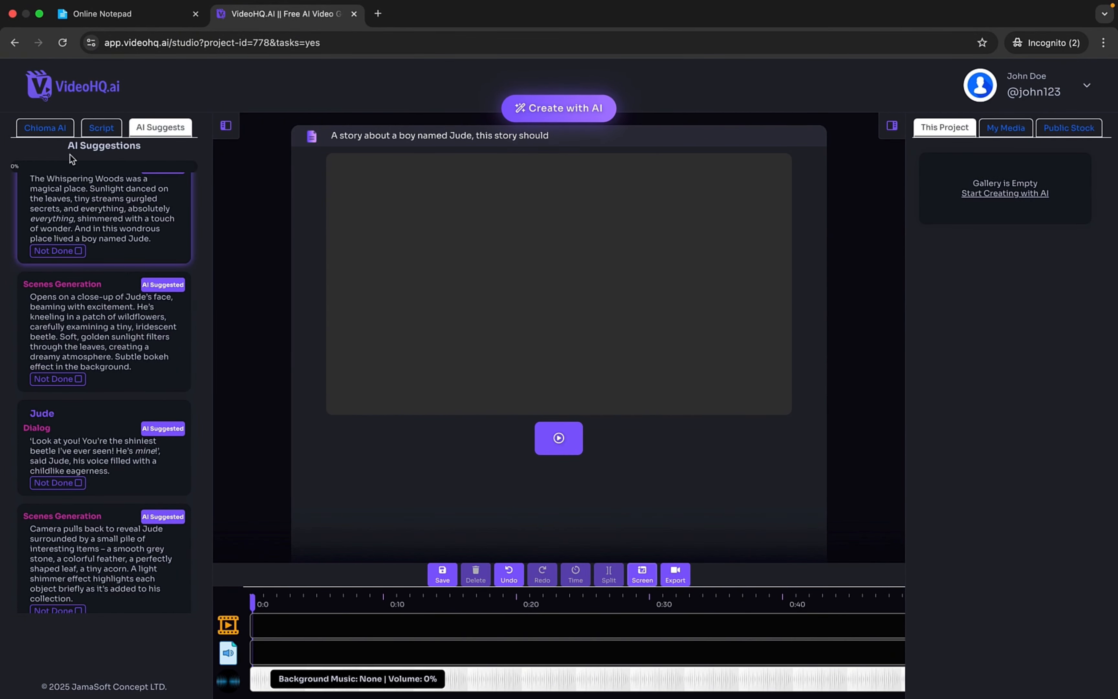
click(49, 131)
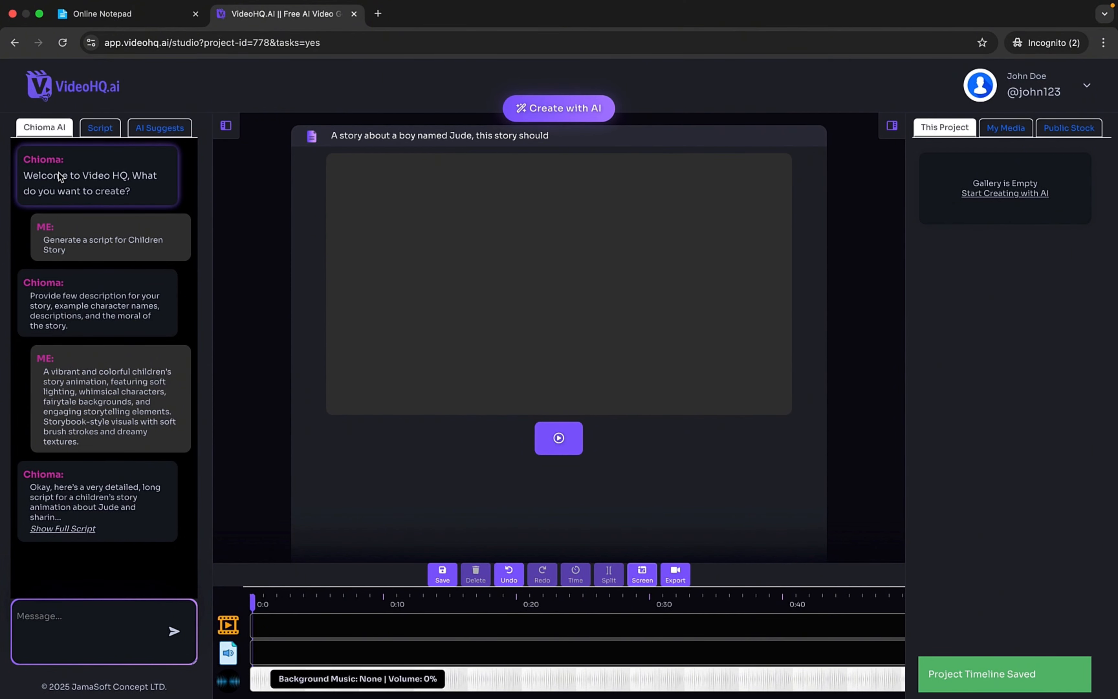
click(61, 617)
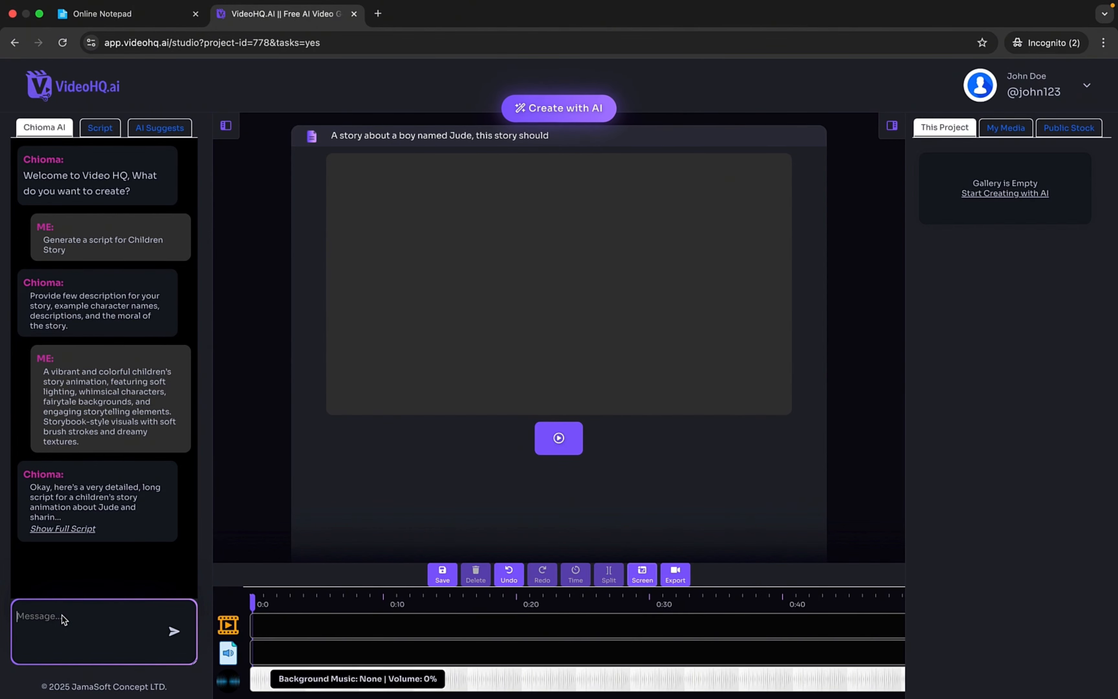
- Read through the generated story script, from the title and characters to the scene dialogs, checking back briefly on the Chioma AI conversation
click(100, 131)
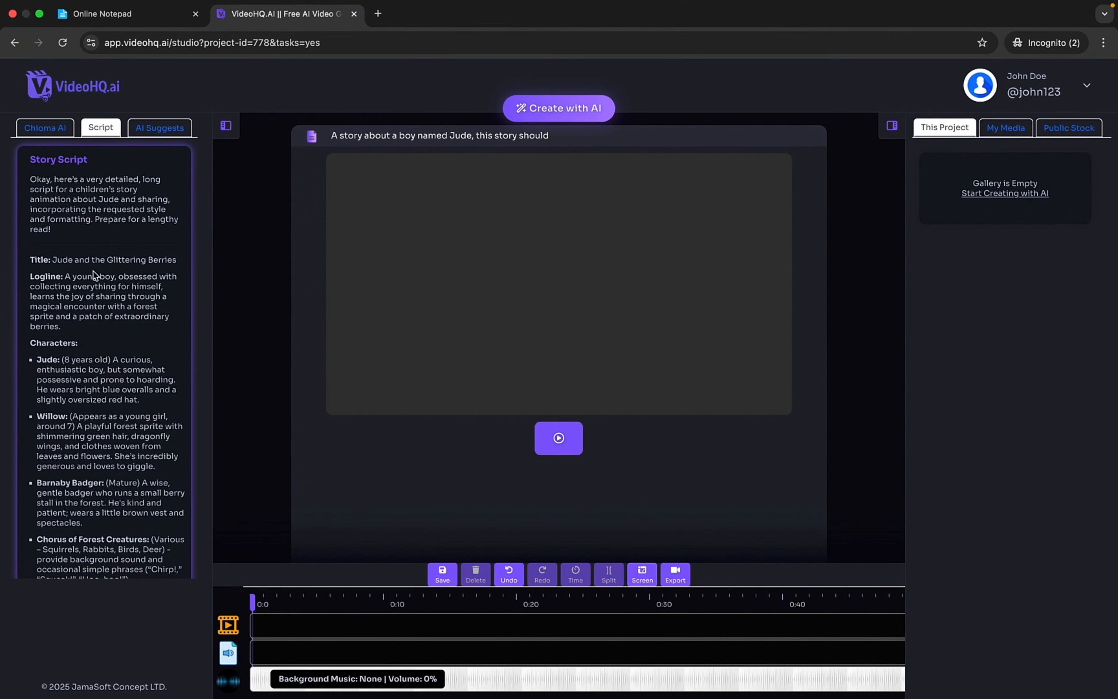
scroll(99, 282, down, 5)
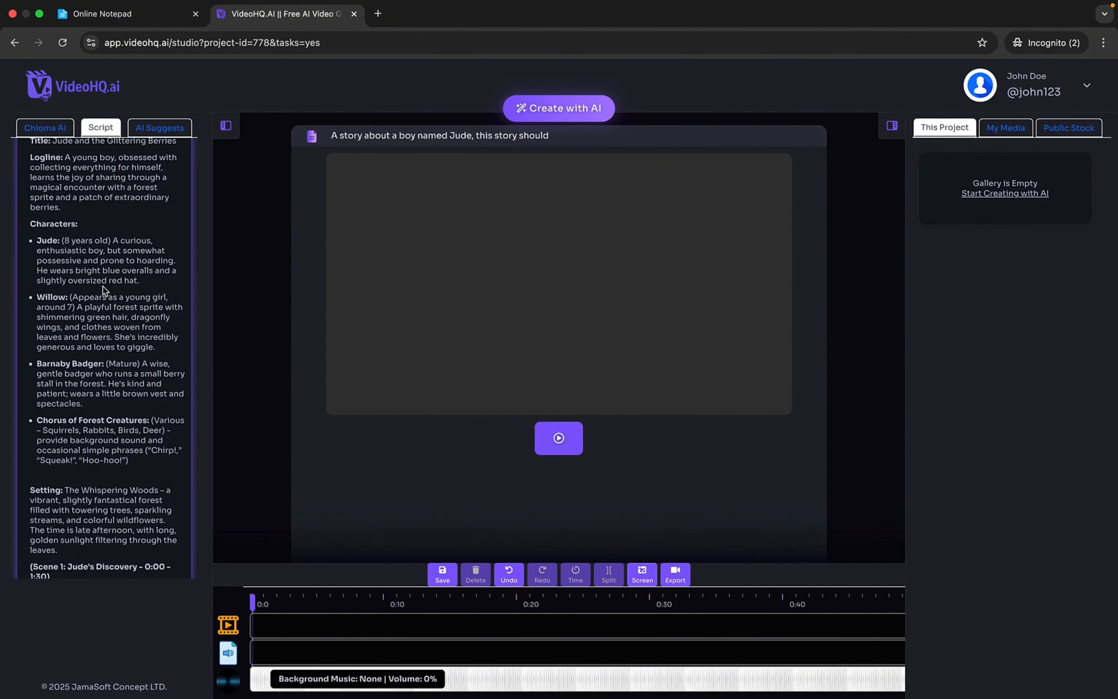
scroll(102, 291, down, 15)
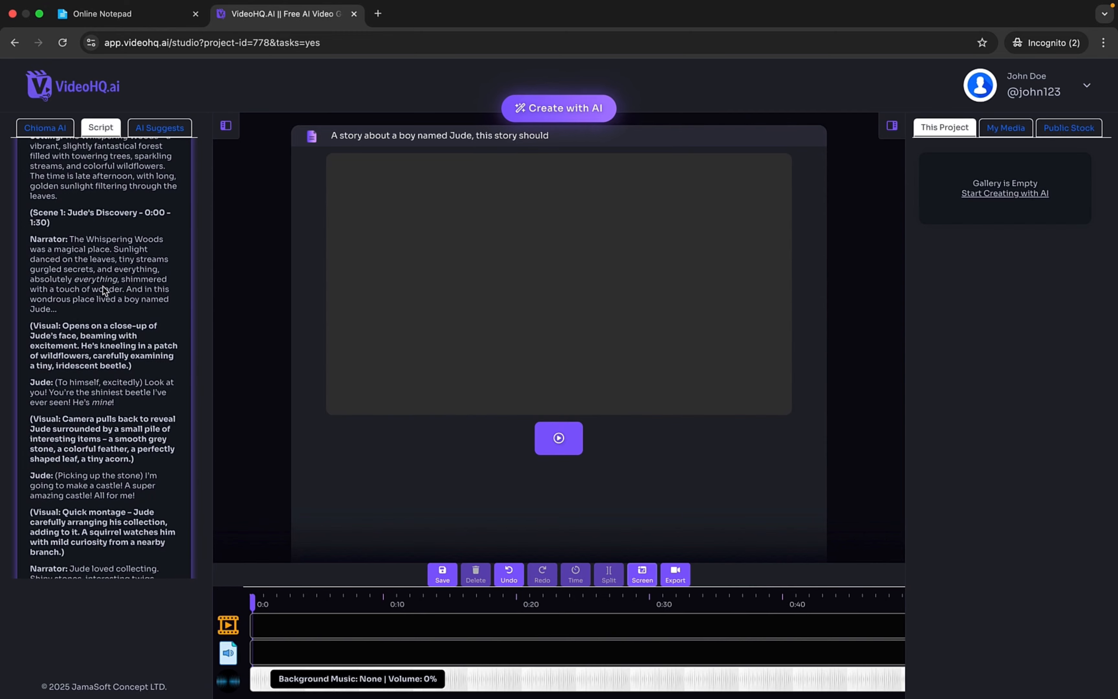
scroll(104, 290, down, 6)
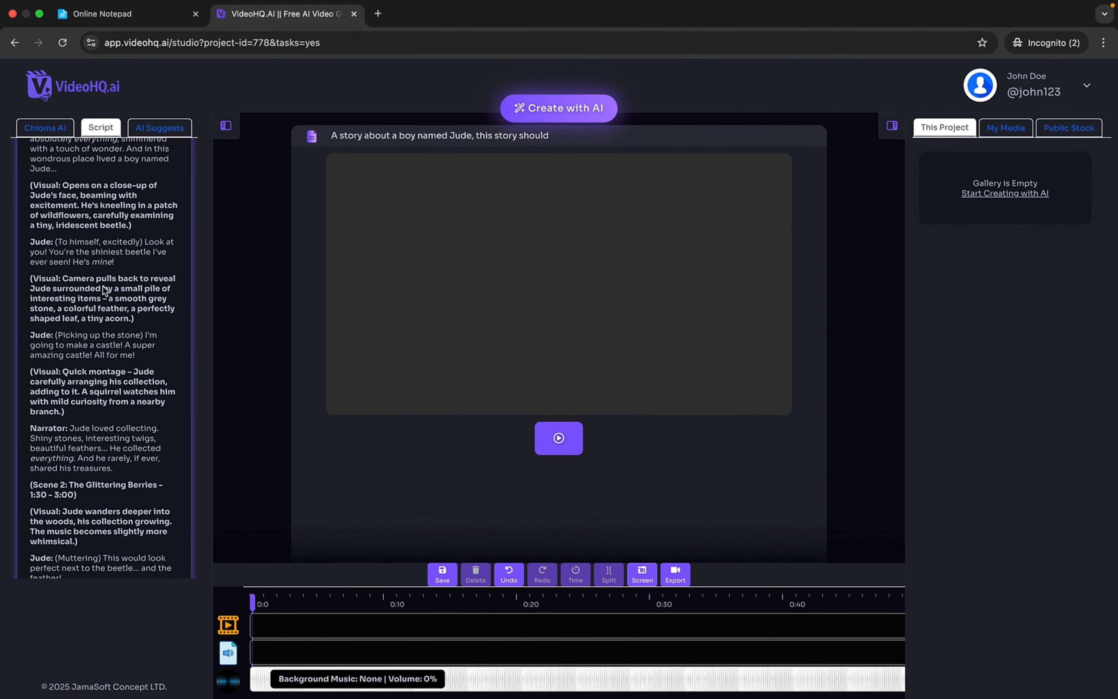
scroll(105, 290, down, 16)
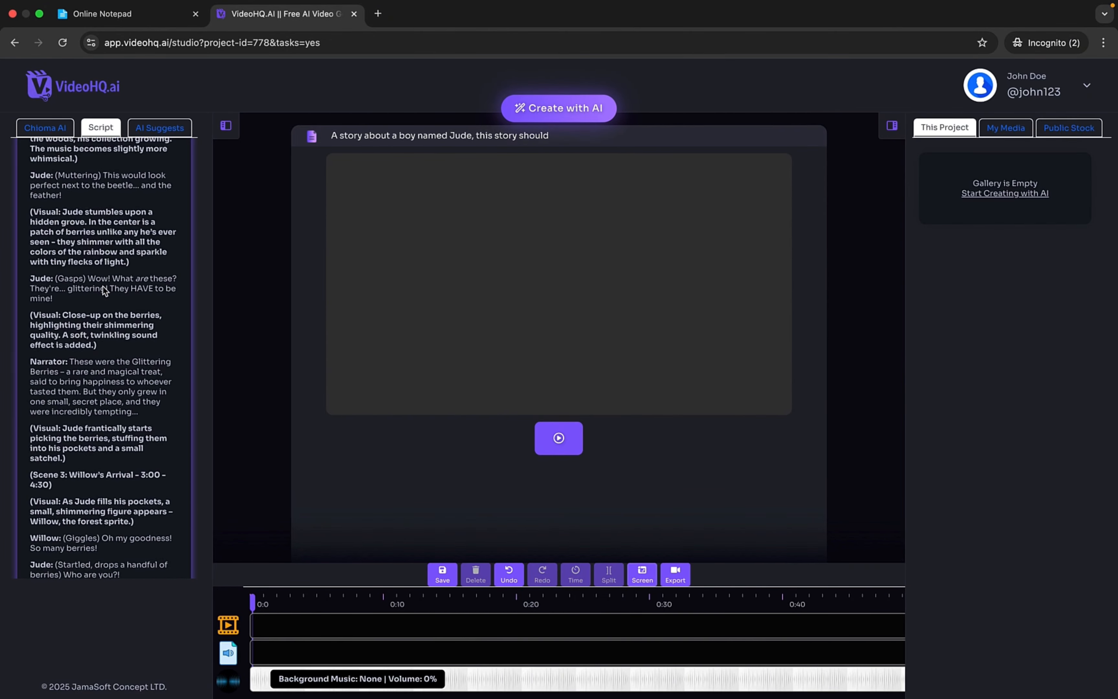
scroll(104, 290, down, 5)
scroll(104, 291, up, 20)
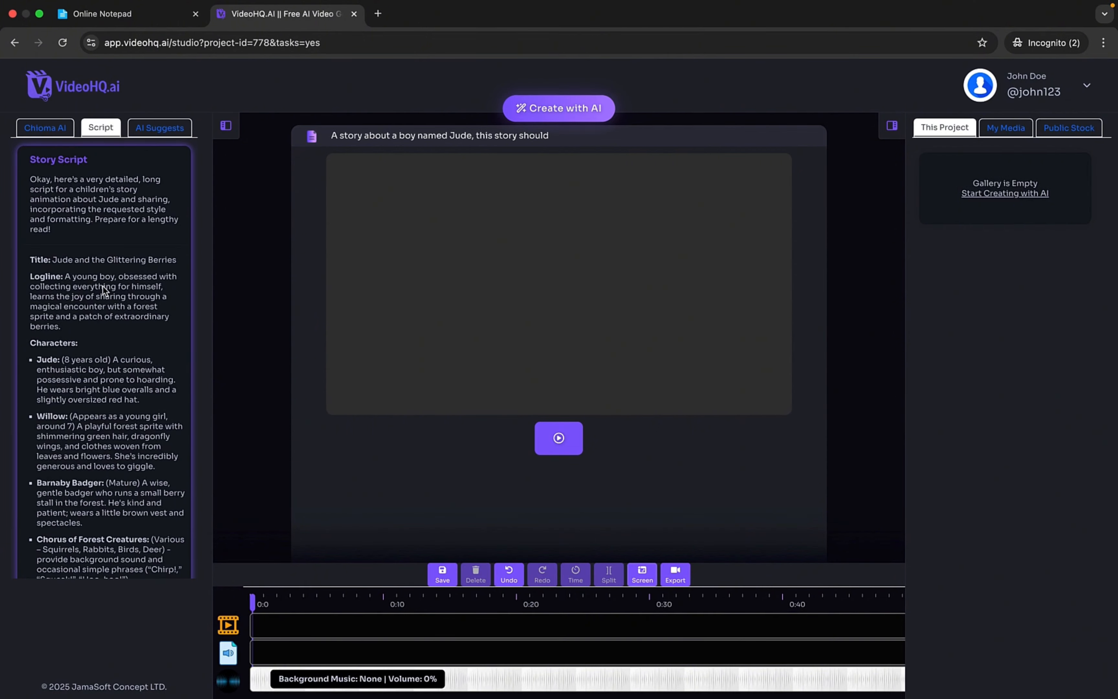
click(36, 127)
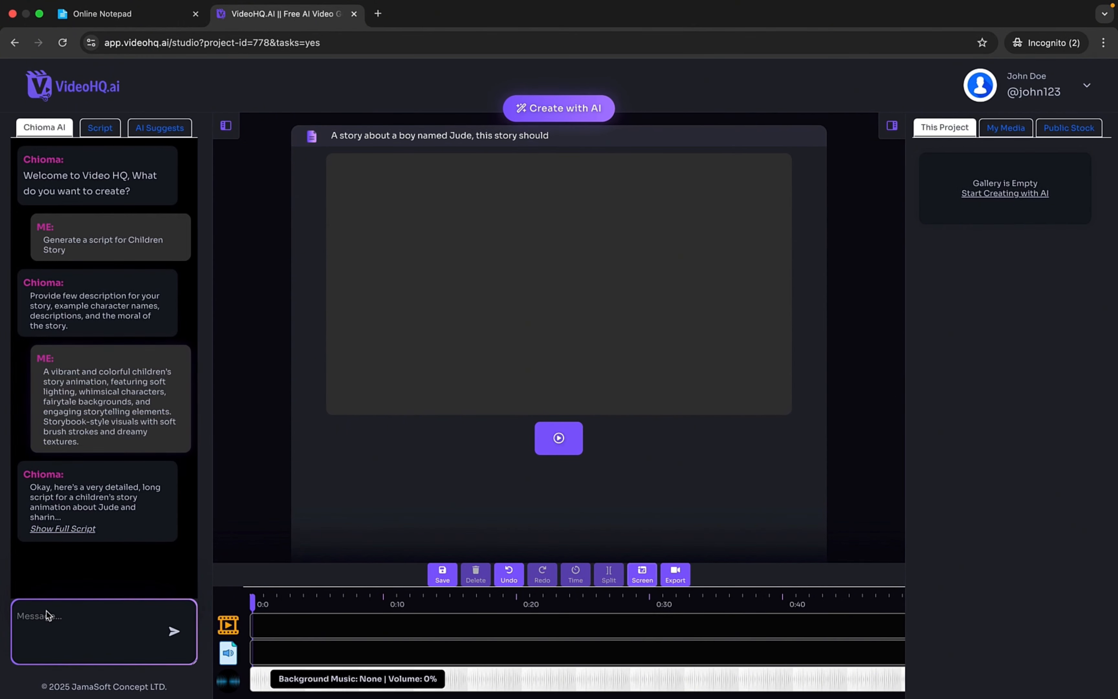
click(100, 127)
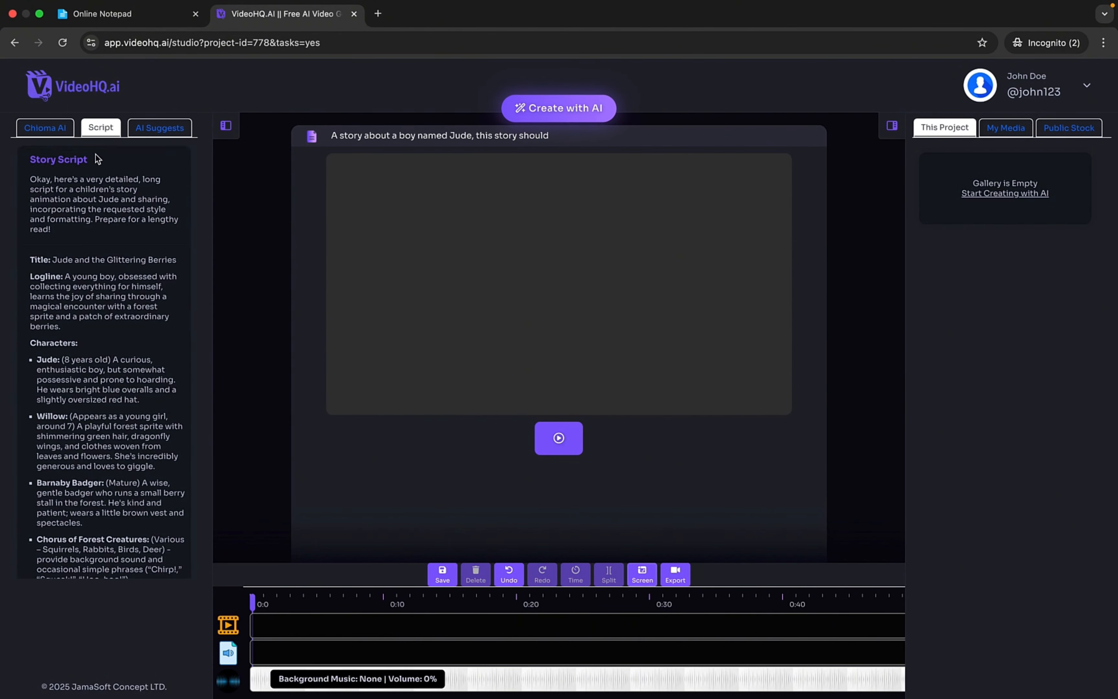
scroll(125, 441, down, 20)
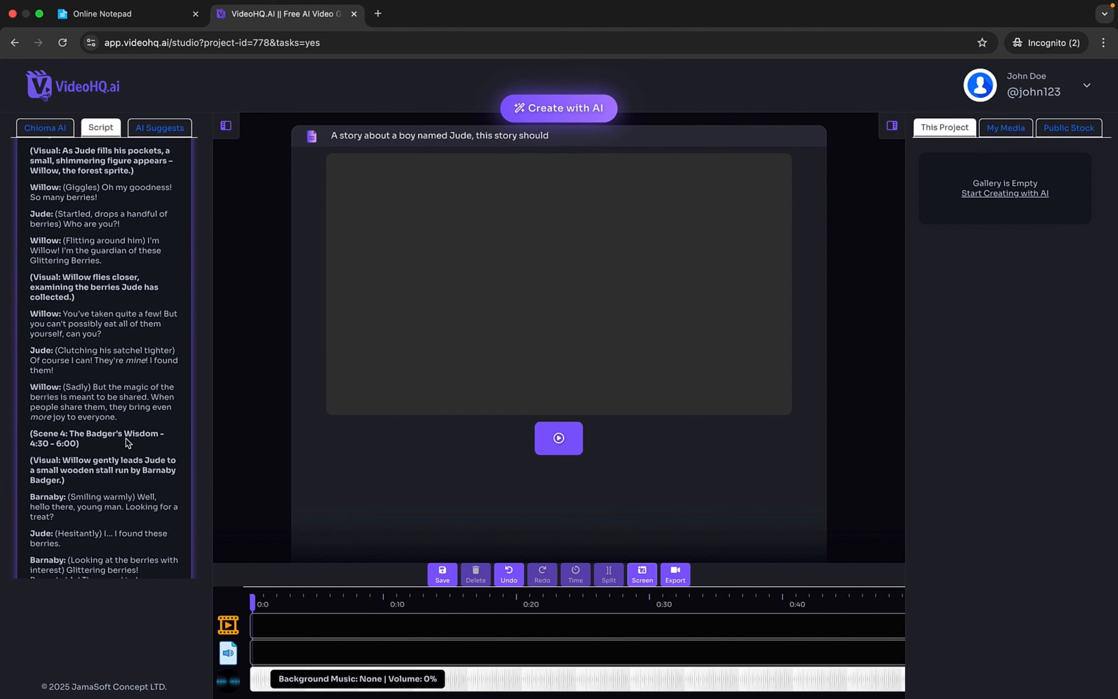
- Show the AI suggestions, inspect the image generation settings for the narrator's first dialog, and close them without generating
click(148, 128)
scroll(138, 253, up, 2)
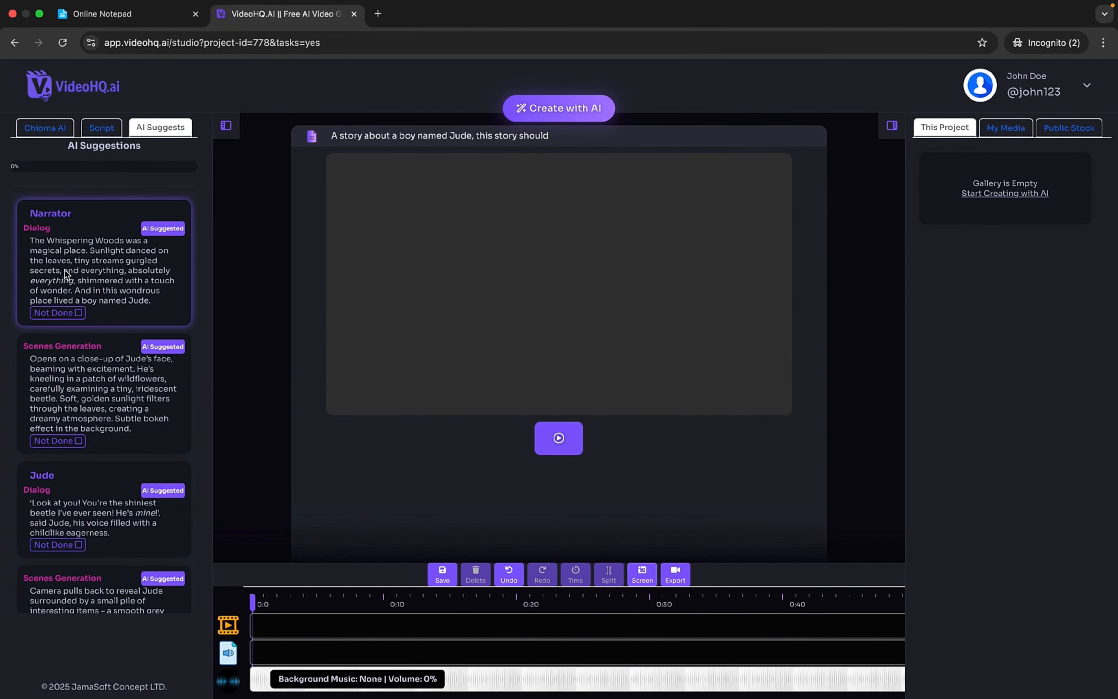
click(55, 313)
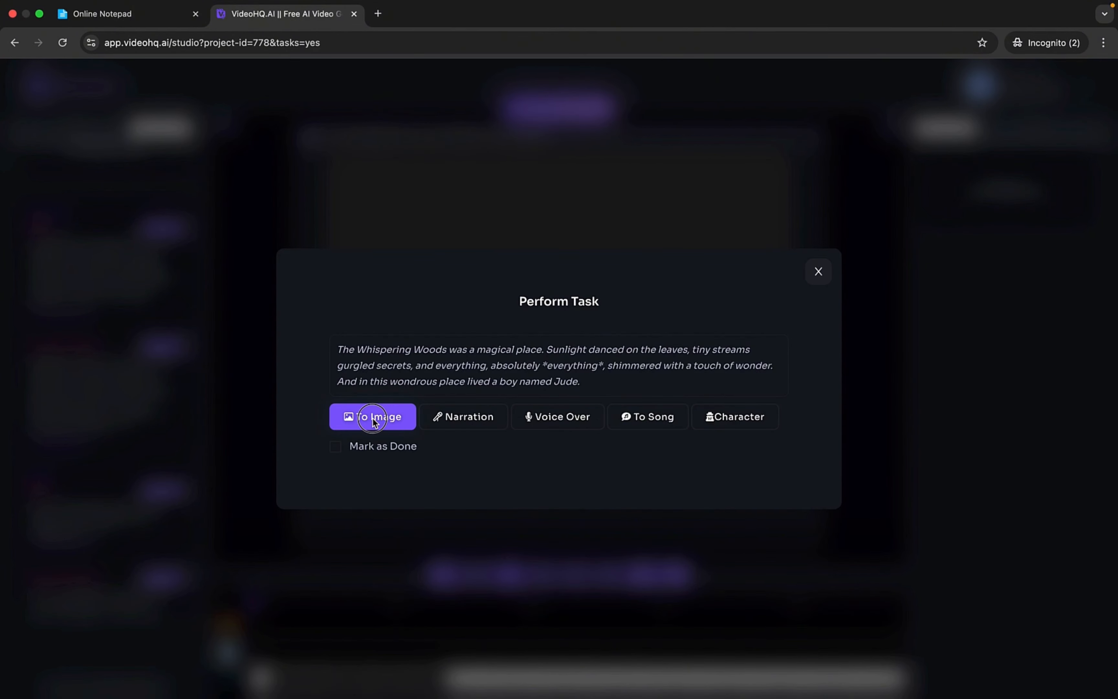
click(376, 417)
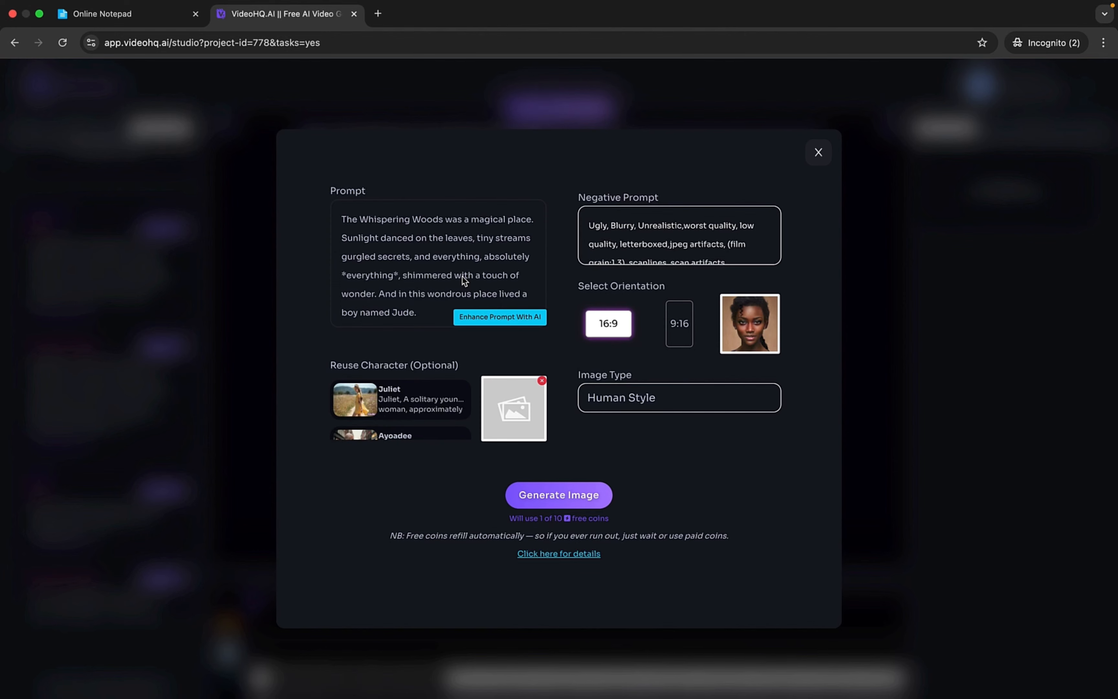
click(818, 153)
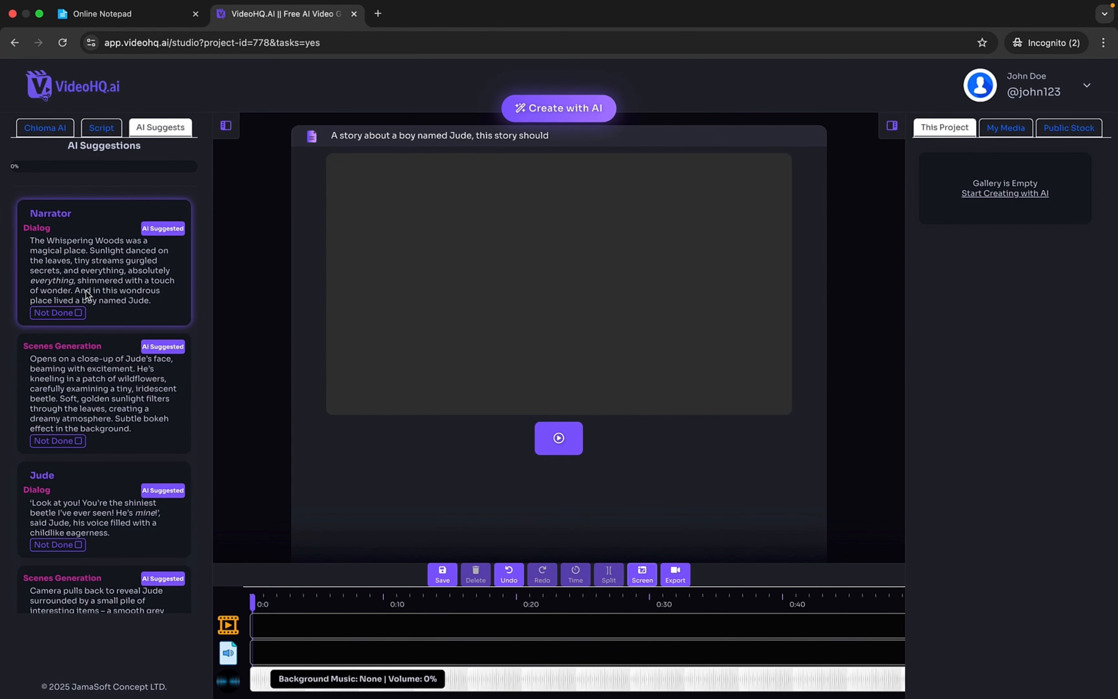
- Inspect the song generator for the narrator's first dialog and close it without generating a song
click(61, 316)
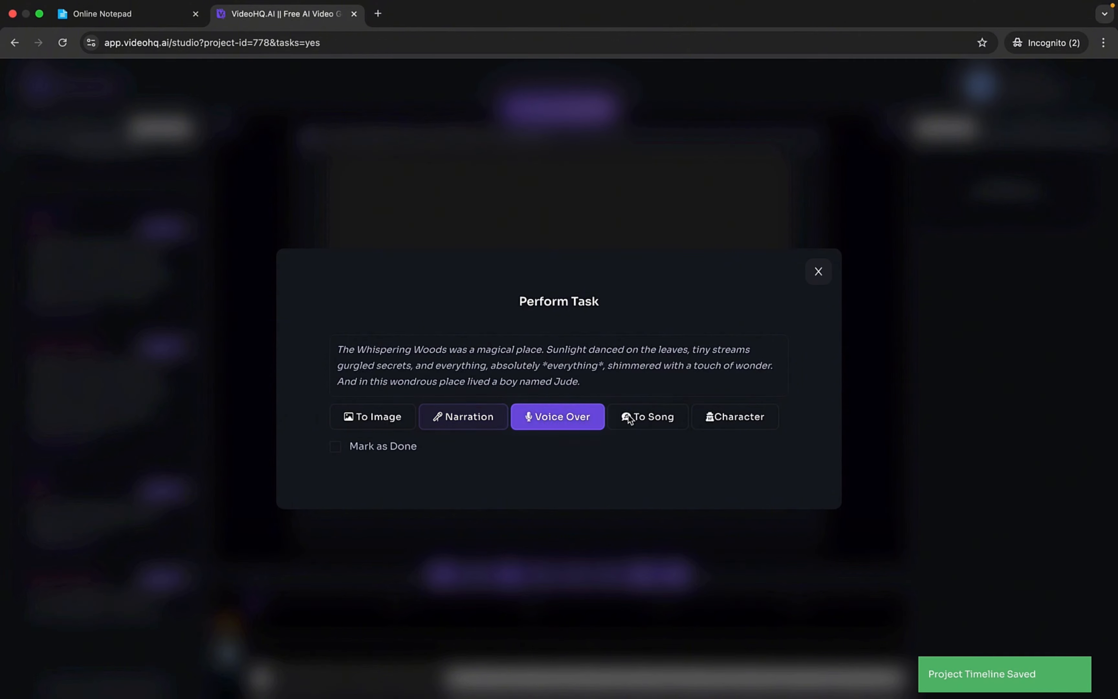
click(639, 416)
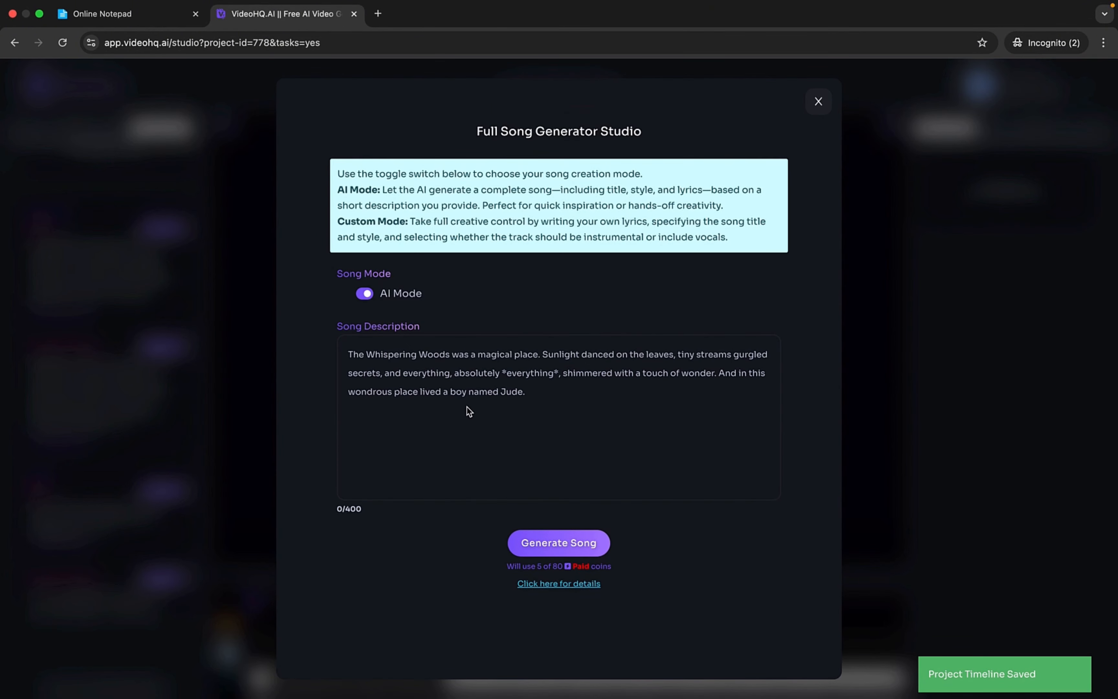
click(467, 407)
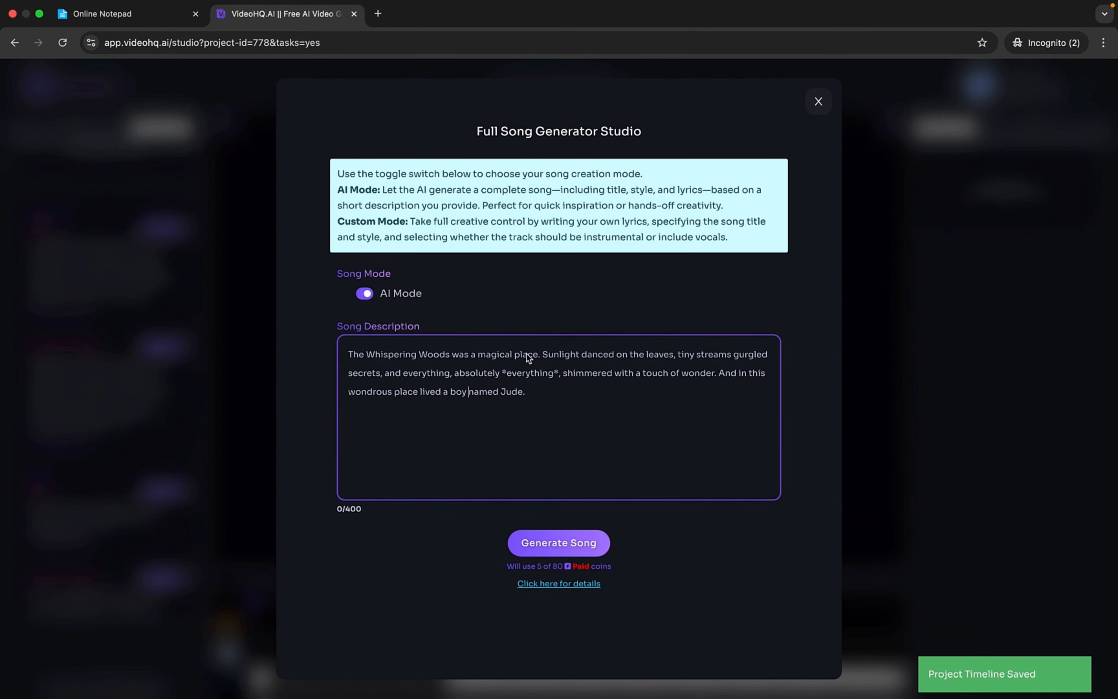
click(818, 102)
- Look at the narration settings for the narrator's first dialog, listen to the Alfie voice sample, and close them without generating
click(62, 316)
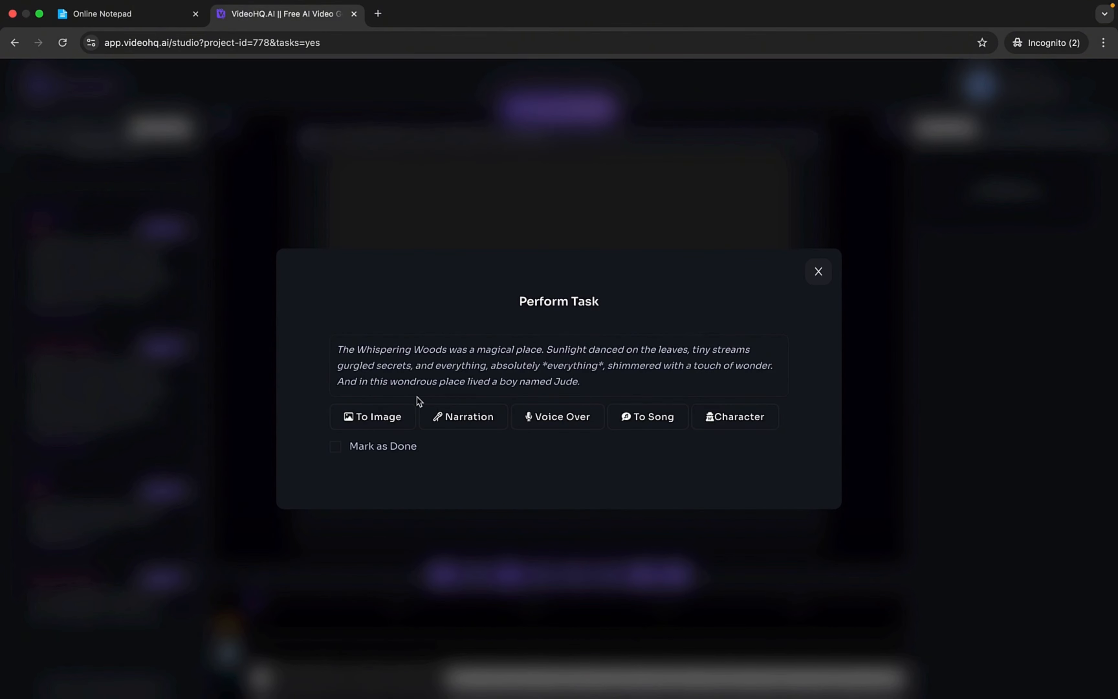
click(468, 417)
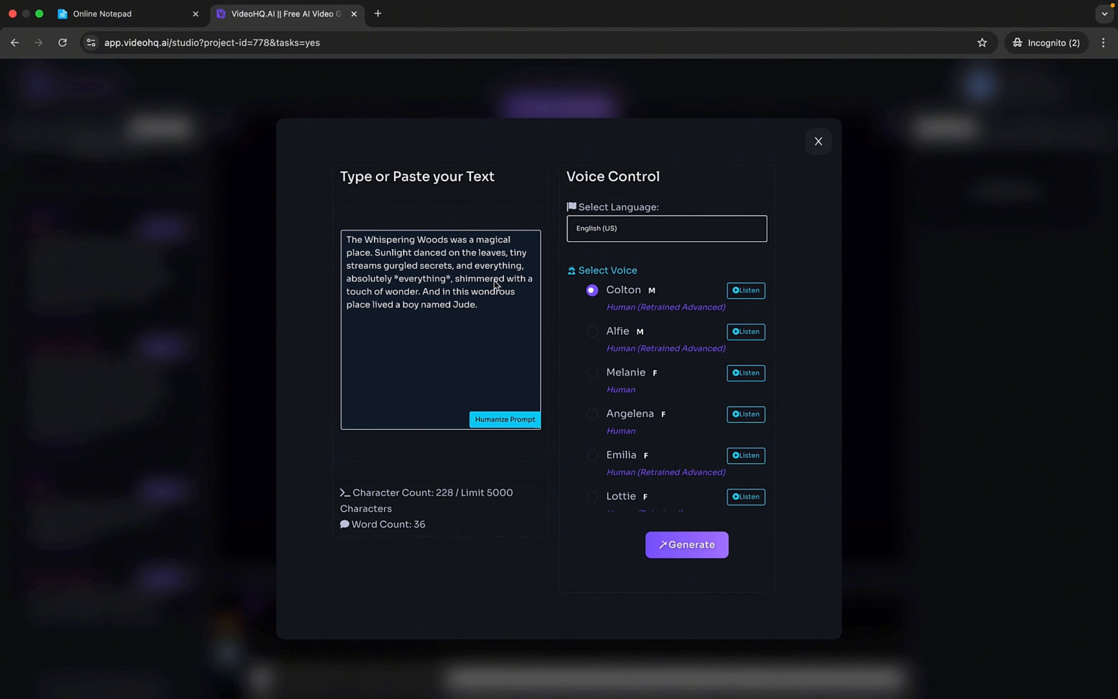
click(745, 333)
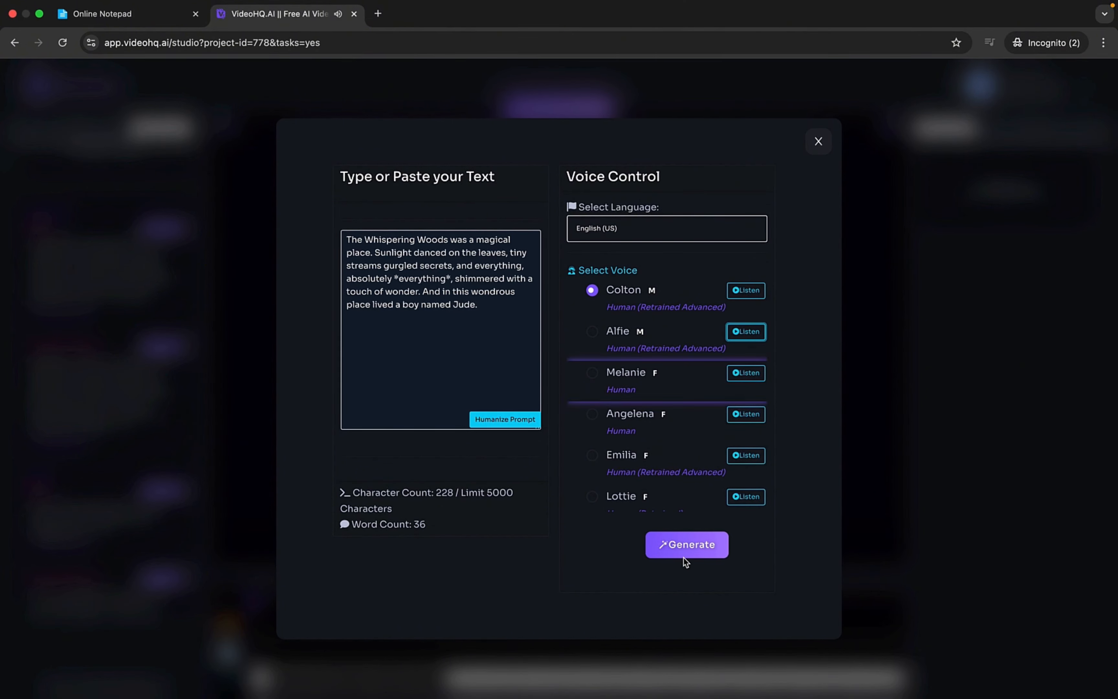
click(820, 142)
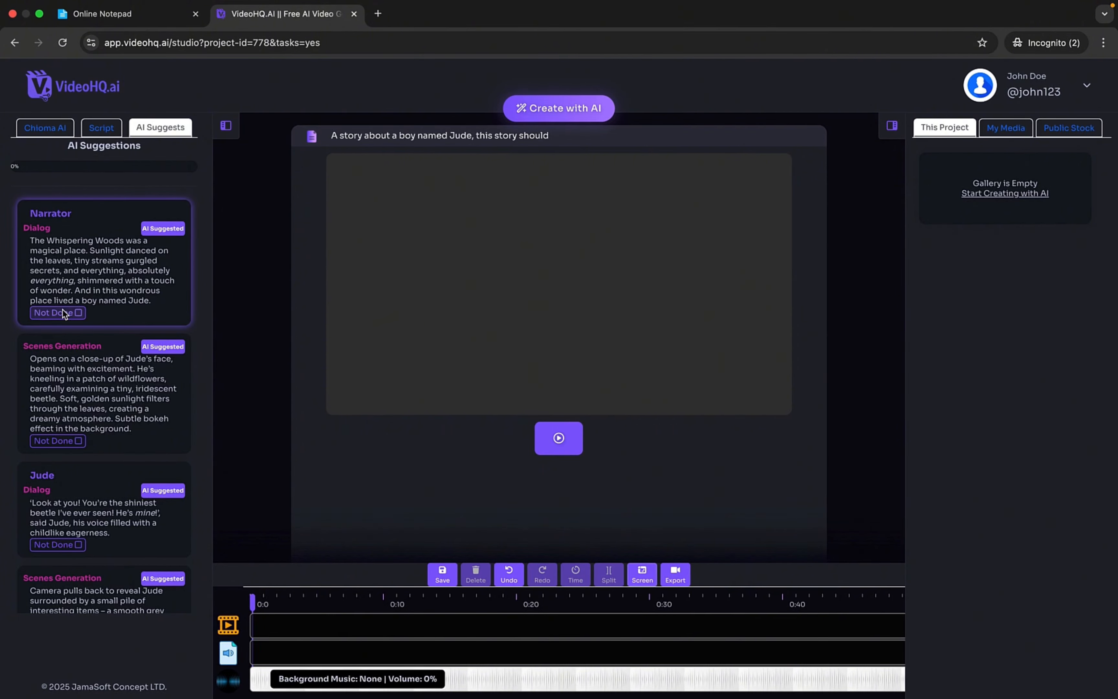
- Mark the narrator's first dialog, "The Whispering Woods was a magical place", as done in the AI suggestions
scroll(72, 341, down, 5)
scroll(65, 333, up, 5)
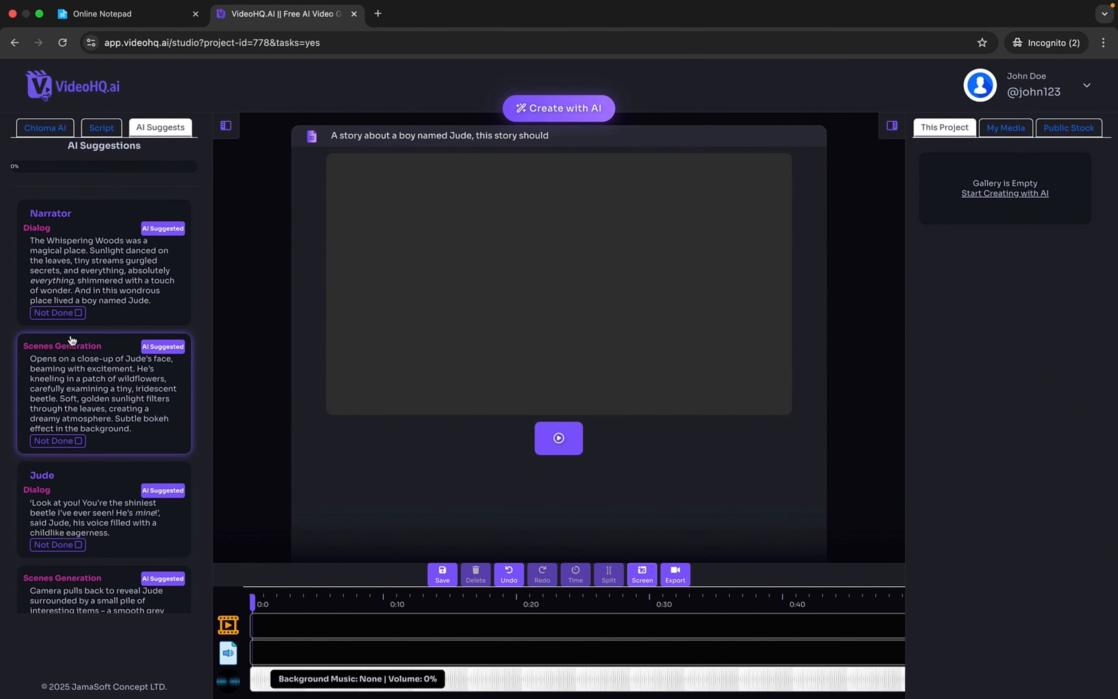
click(53, 317)
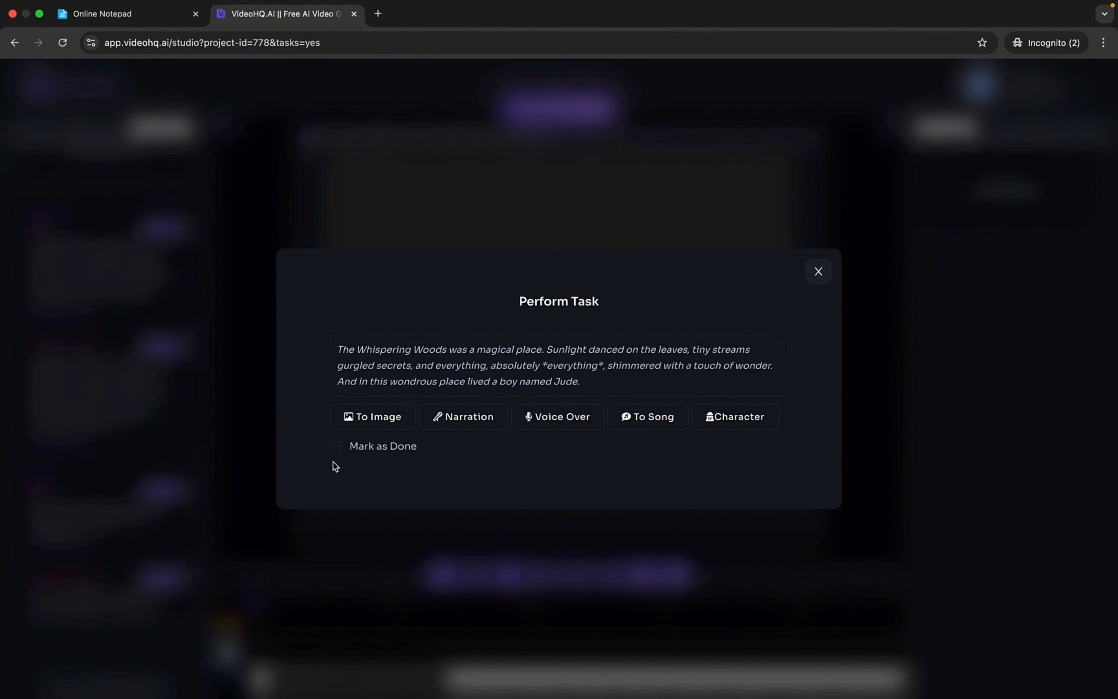
click(335, 457)
click(818, 272)
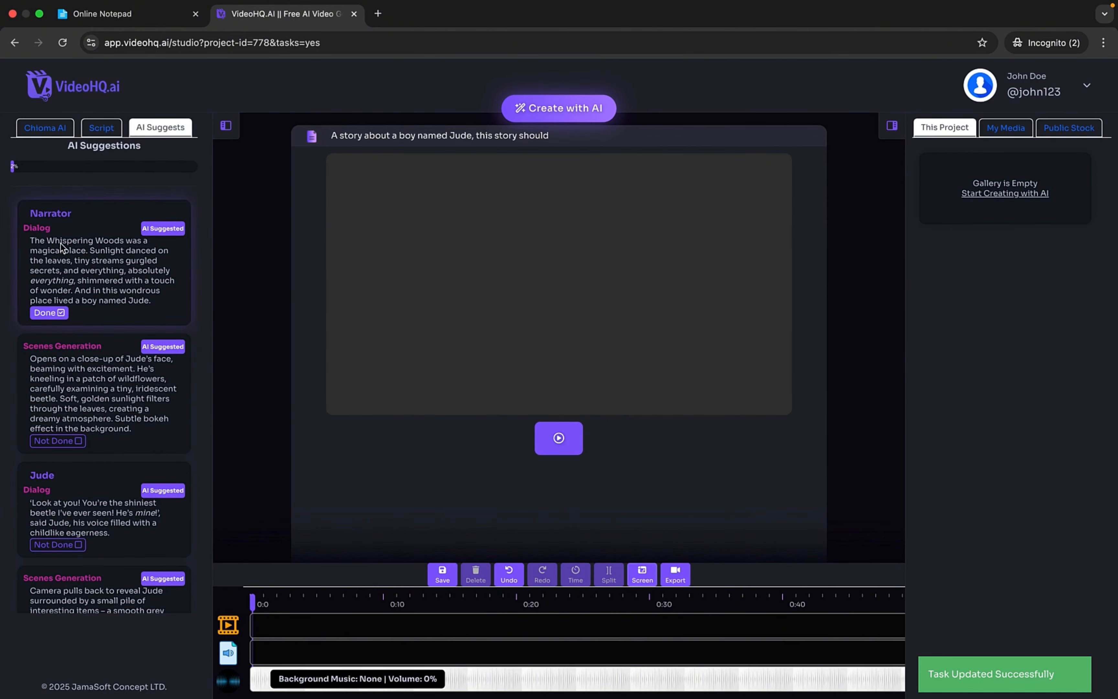
- Look through the remaining AI suggestions, view the task options for the close-up scene of Jude's face, and close them
scroll(78, 352, down, 15)
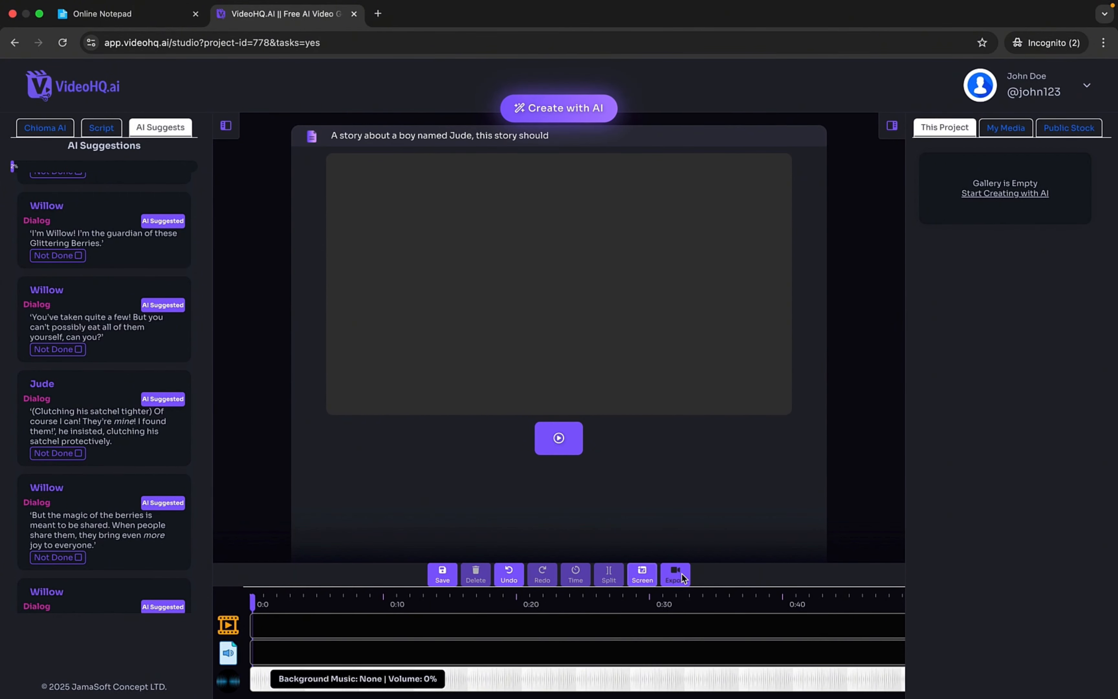
scroll(72, 270, down, 10)
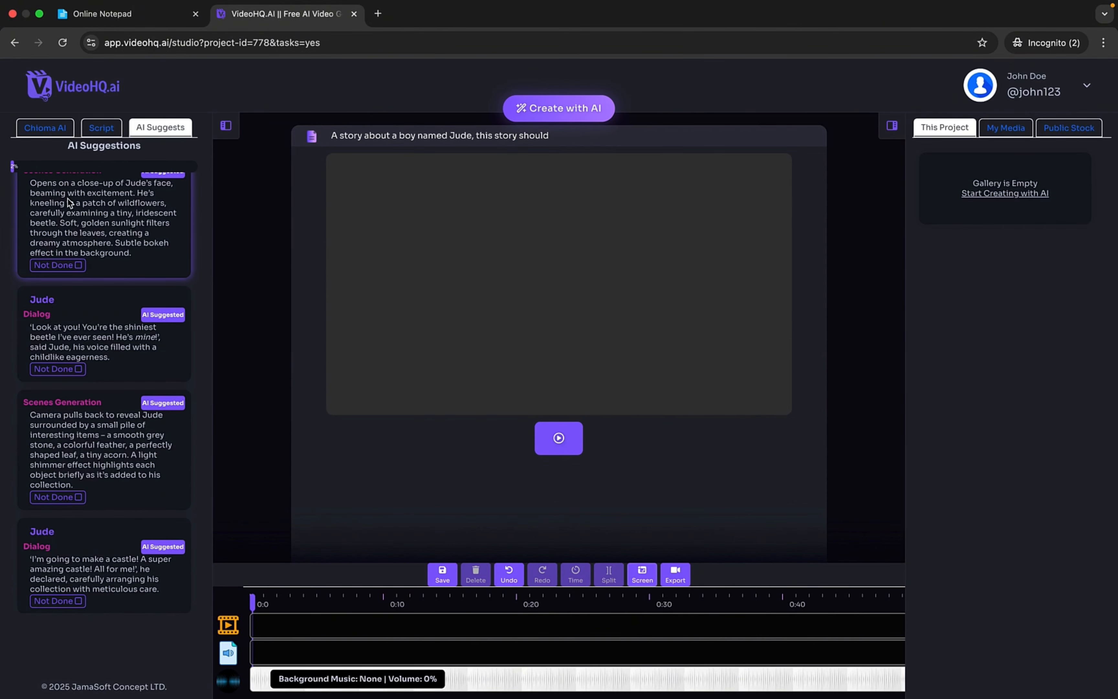
click(73, 266)
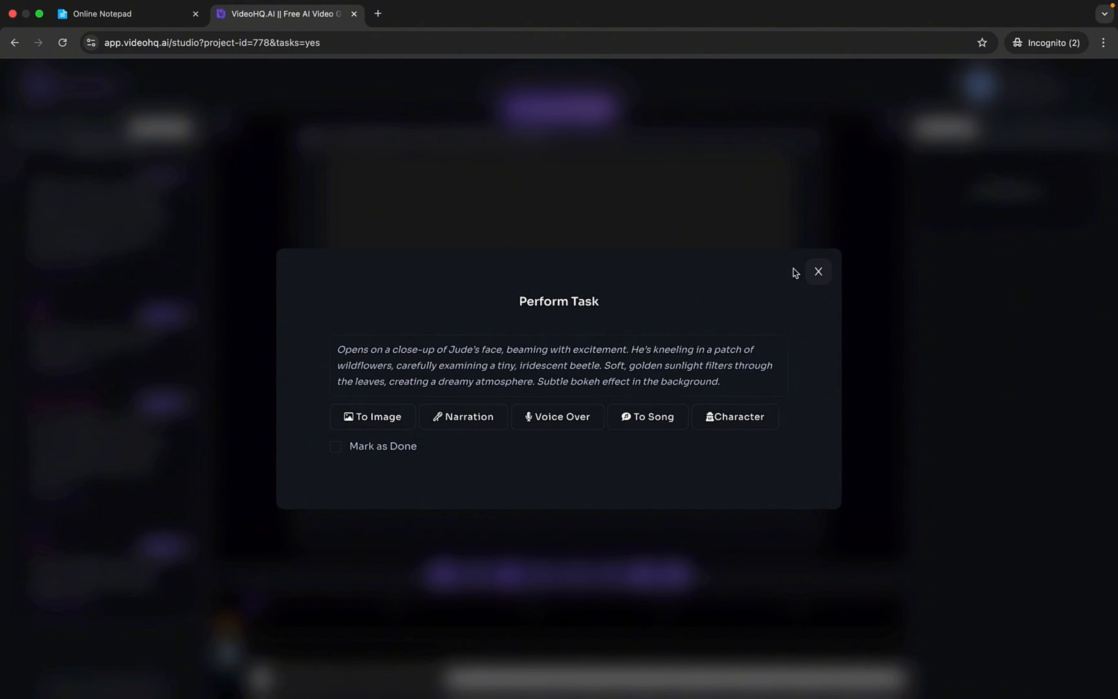
click(818, 272)
- View the Create with AI generation options, look at the audio recorder, and close it without recording
click(574, 99)
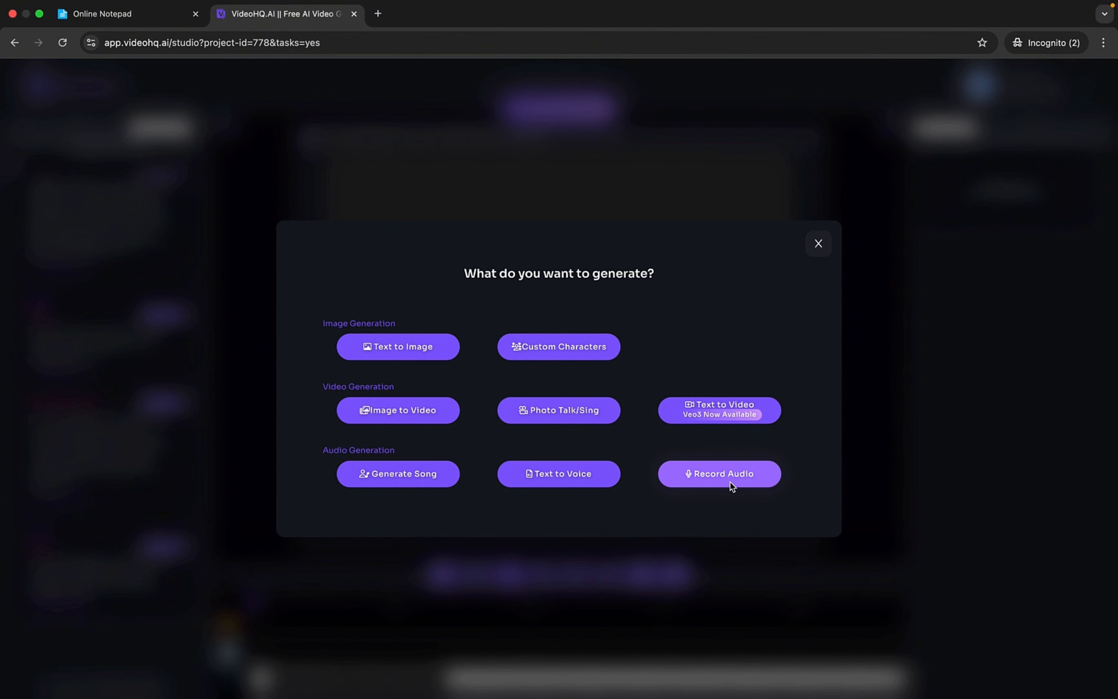
click(708, 477)
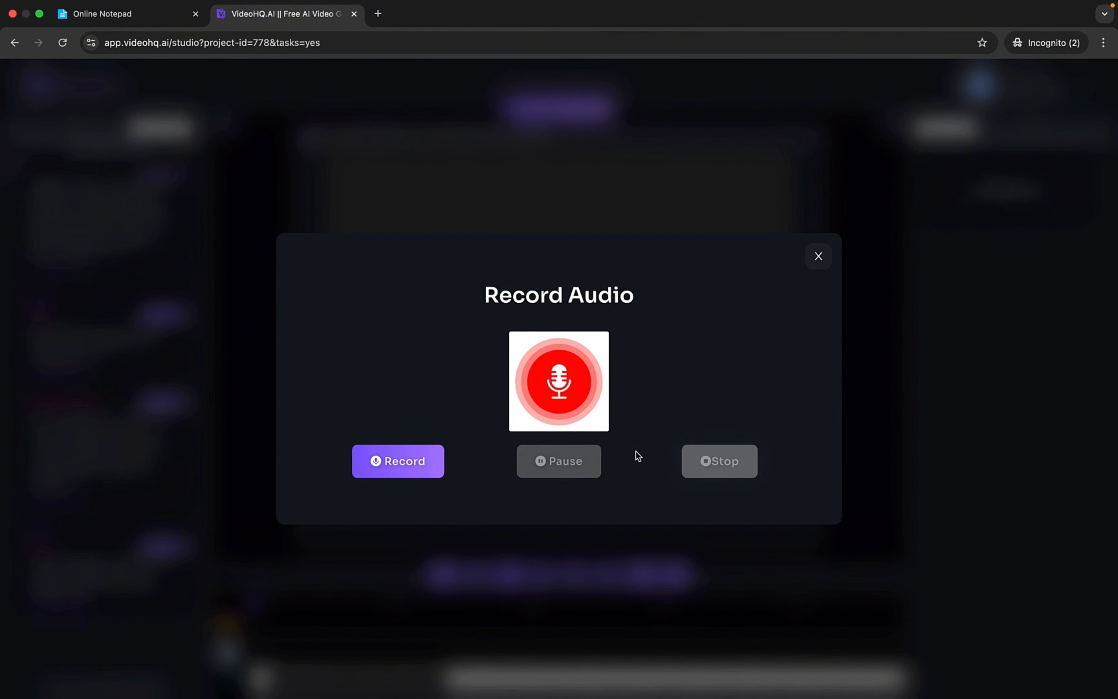
click(819, 256)
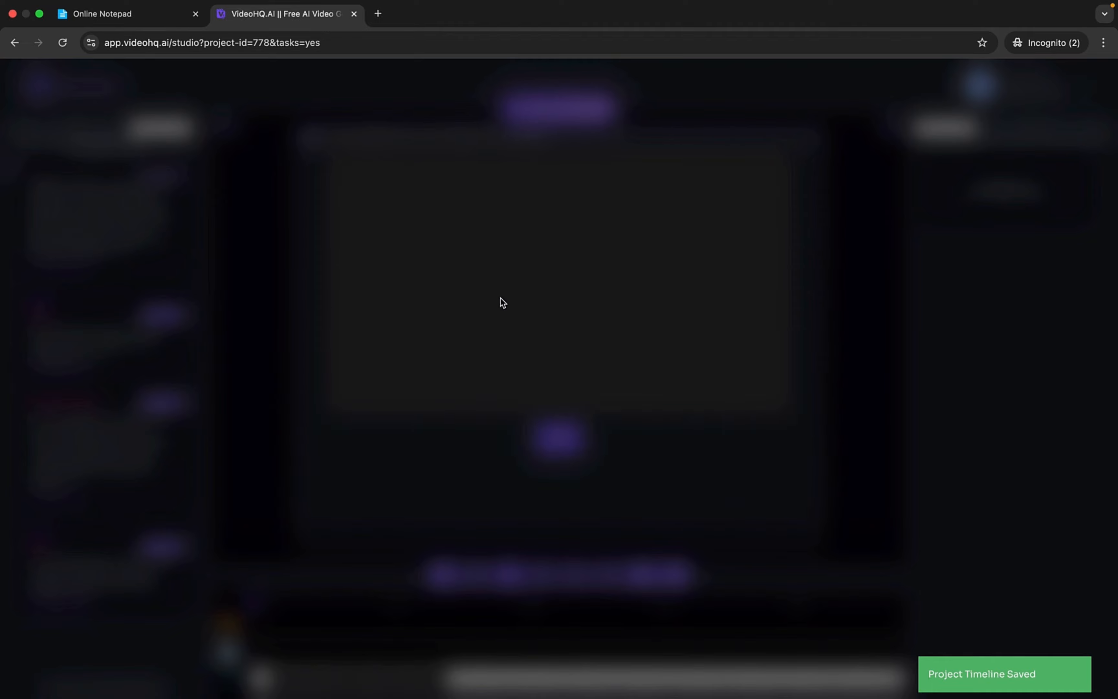